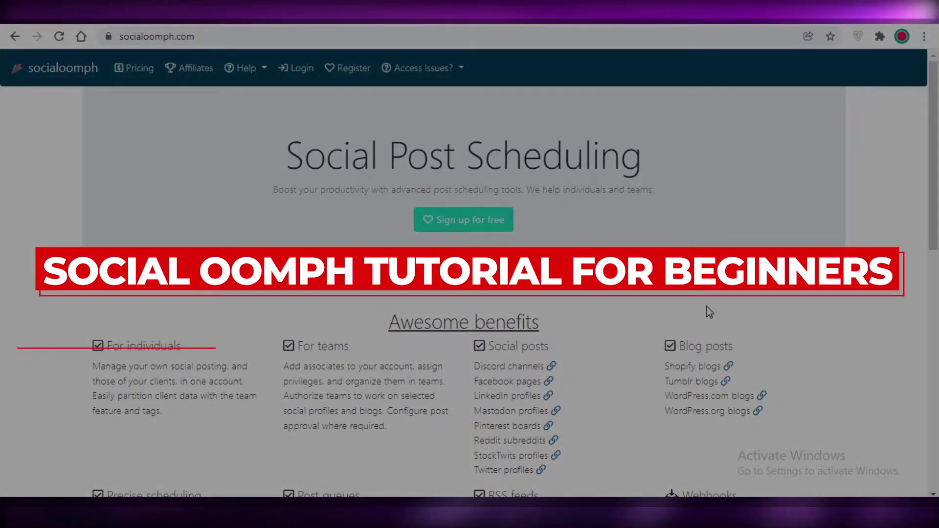
Open the free registration form and enter the email address.
{"action": "scroll", "coordinate": [706, 323], "scroll_direction": "down", "scroll_amount": 10}
{"action": "scroll", "coordinate": [703, 340], "scroll_direction": "up", "scroll_amount": 15}
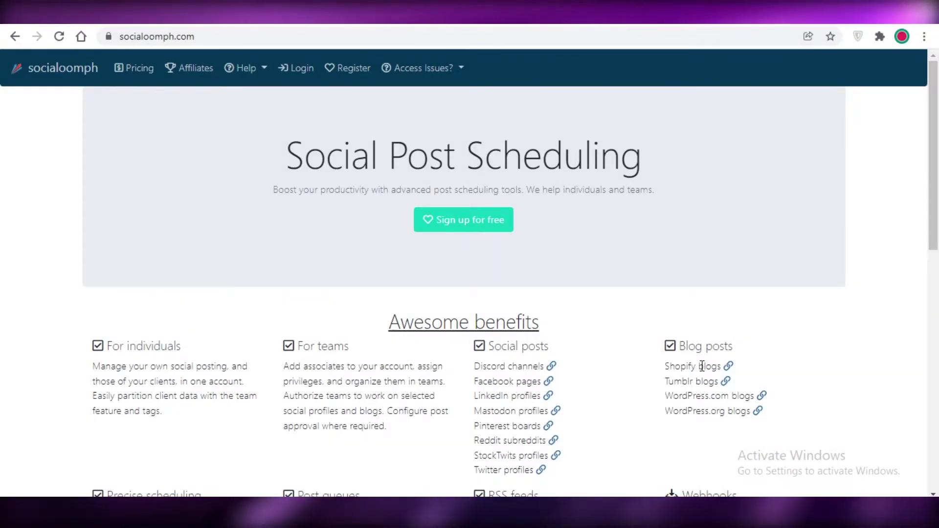
{"action": "scroll", "coordinate": [685, 258], "scroll_direction": "down", "scroll_amount": 7}
{"action": "scroll", "coordinate": [743, 157], "scroll_direction": "up", "scroll_amount": 7}
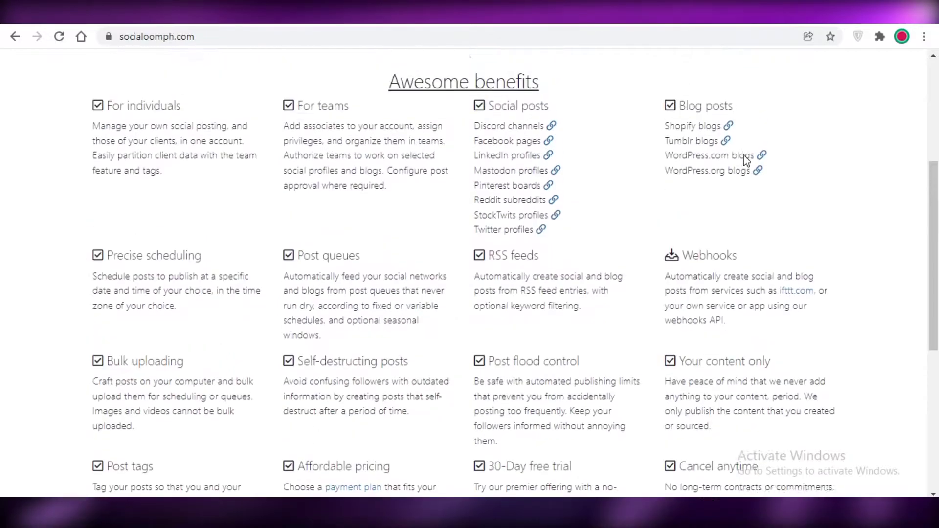
{"action": "scroll", "coordinate": [737, 168], "scroll_direction": "down", "scroll_amount": 5}
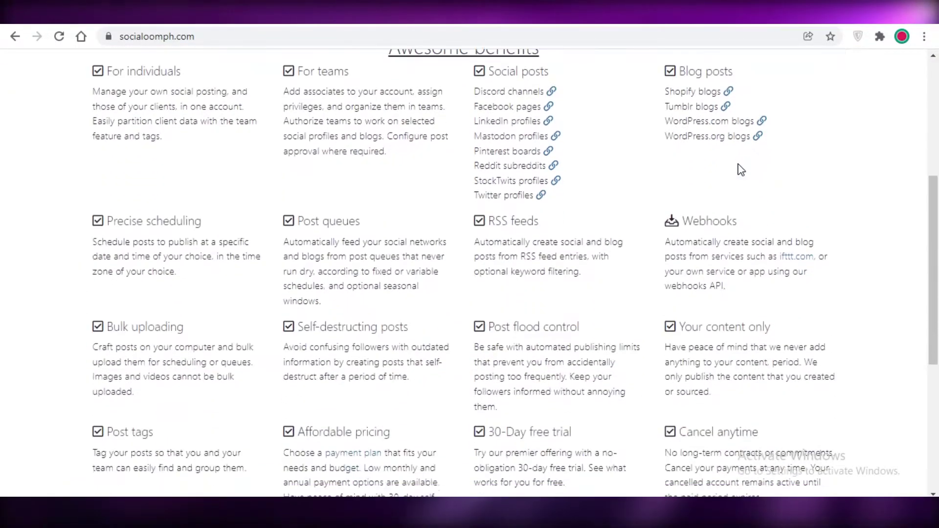
{"action": "scroll", "coordinate": [733, 157], "scroll_direction": "up", "scroll_amount": 6}
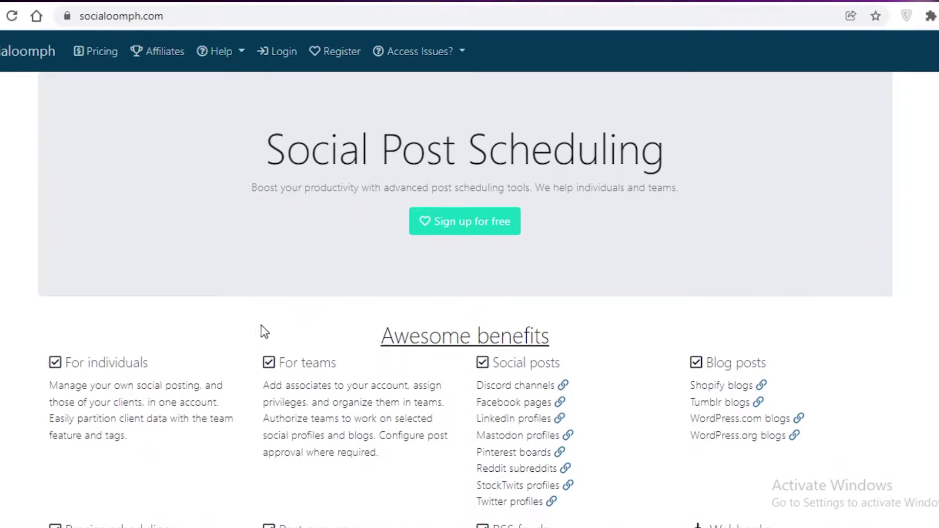
{"action": "left_click", "coordinate": [467, 225]}
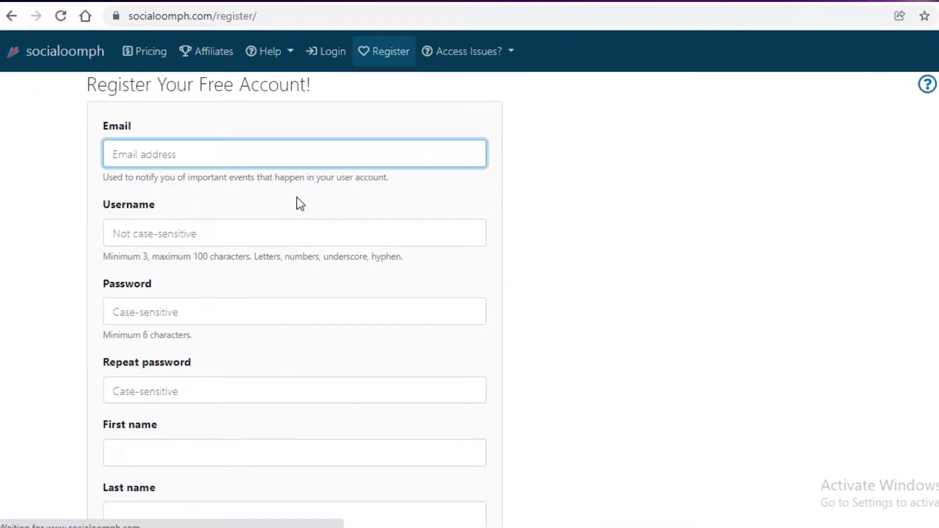
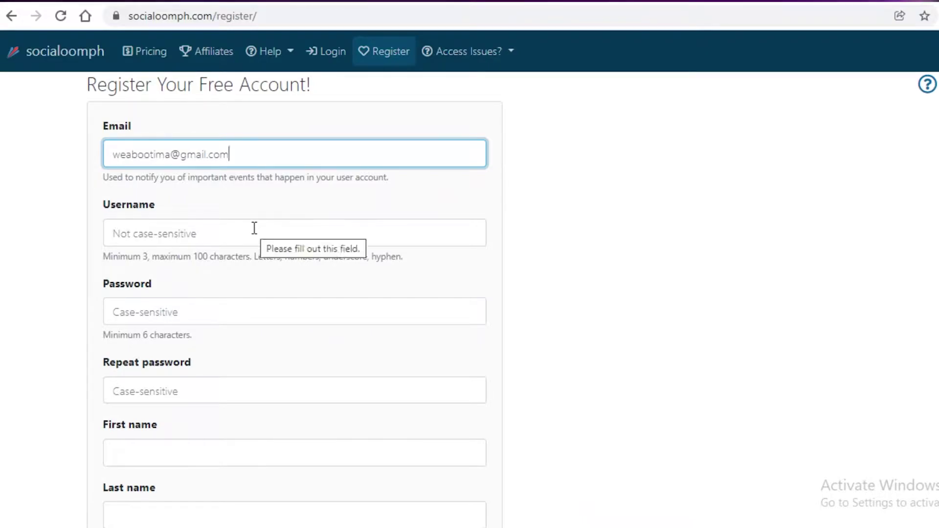
Enter a username and type the account password in both password fields.
{"action": "left_click", "coordinate": [254, 228]}
{"action": "type", "text": "Jane Doe"}
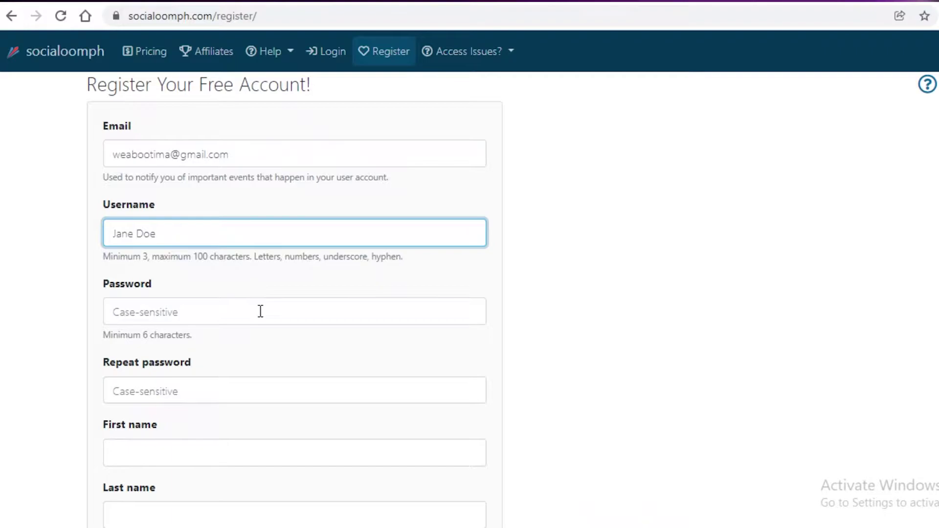
{"action": "left_click", "coordinate": [261, 310]}
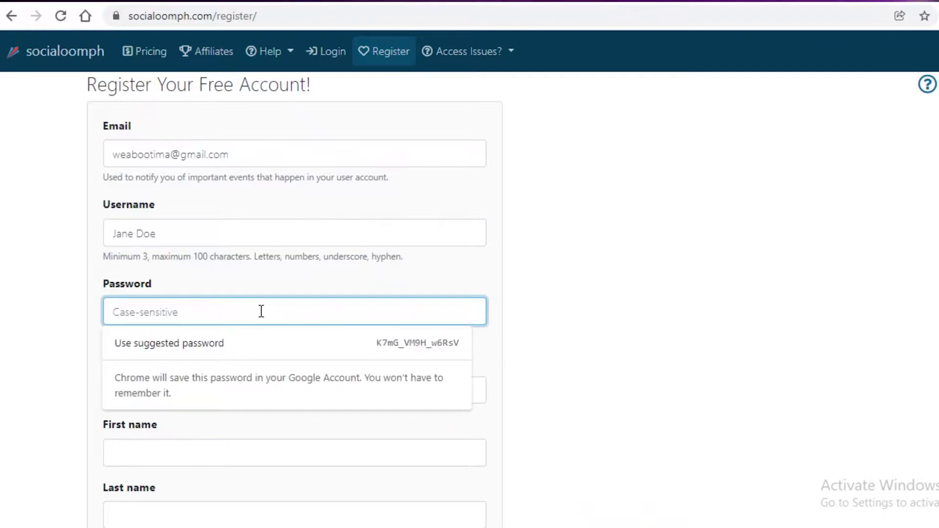
{"action": "type", "text": "••••••"}
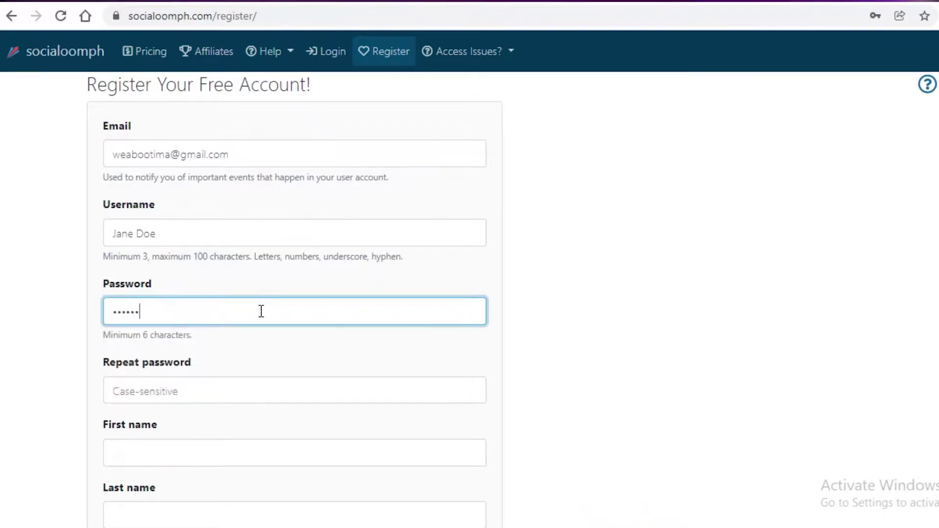
{"action": "left_click", "coordinate": [239, 399]}
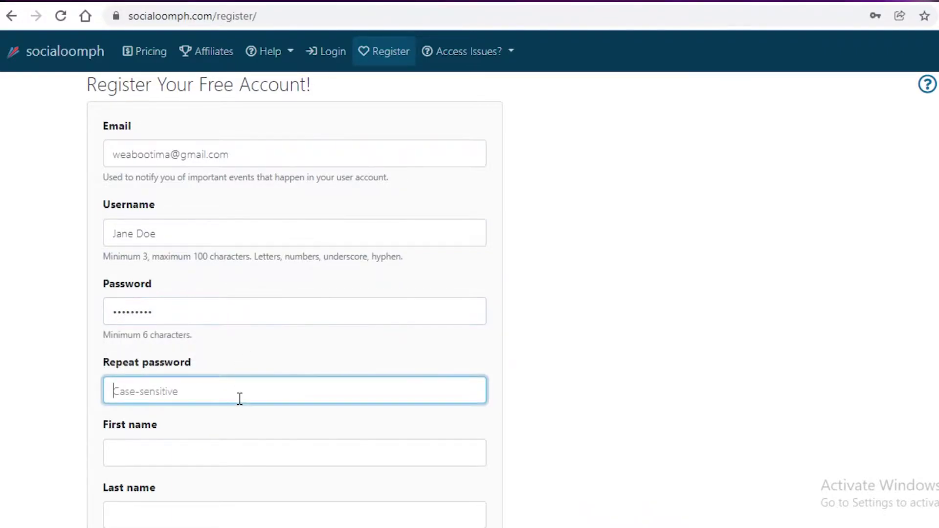
{"action": "type", "text": "•••"}
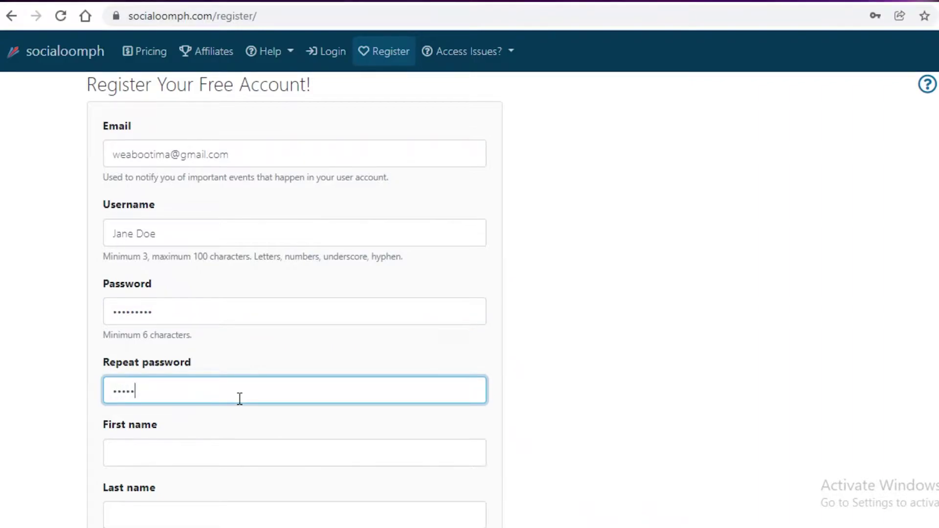
Fill in the first name and last name fields.
{"action": "left_click", "coordinate": [251, 456]}
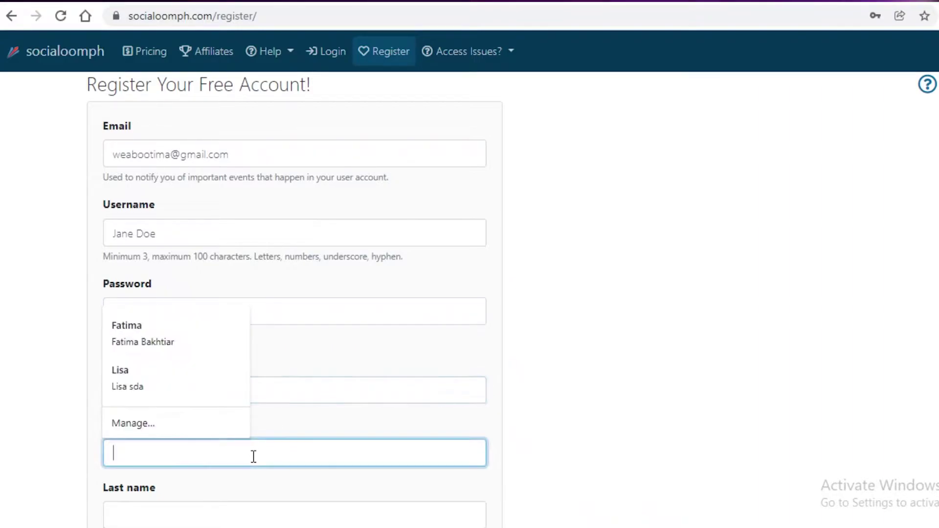
{"action": "type", "text": "Jane"}
{"action": "left_click", "coordinate": [259, 503]}
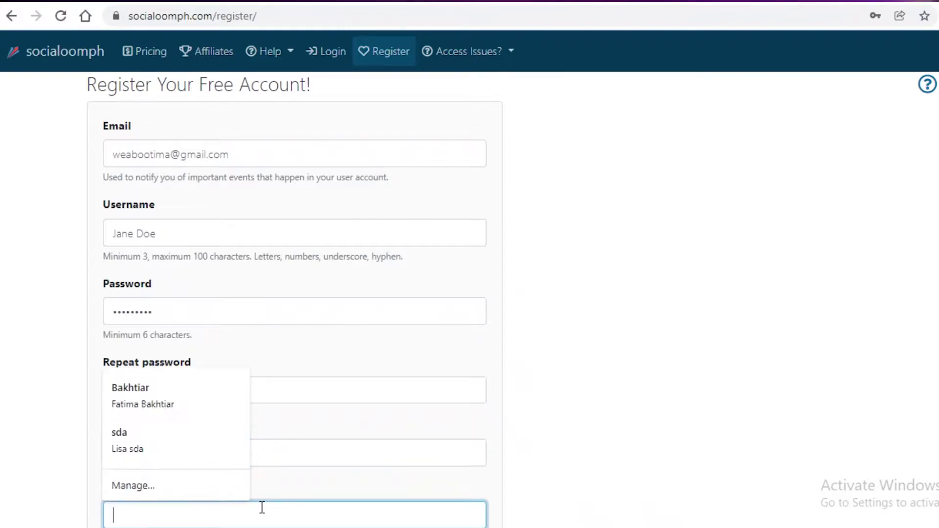
{"action": "type", "text": "Doe"}
Set the time zone to Atlantic Time (Aruba).
{"action": "scroll", "coordinate": [834, 366], "scroll_direction": "down", "scroll_amount": 4}
{"action": "scroll", "coordinate": [833, 365], "scroll_direction": "down", "scroll_amount": 4}
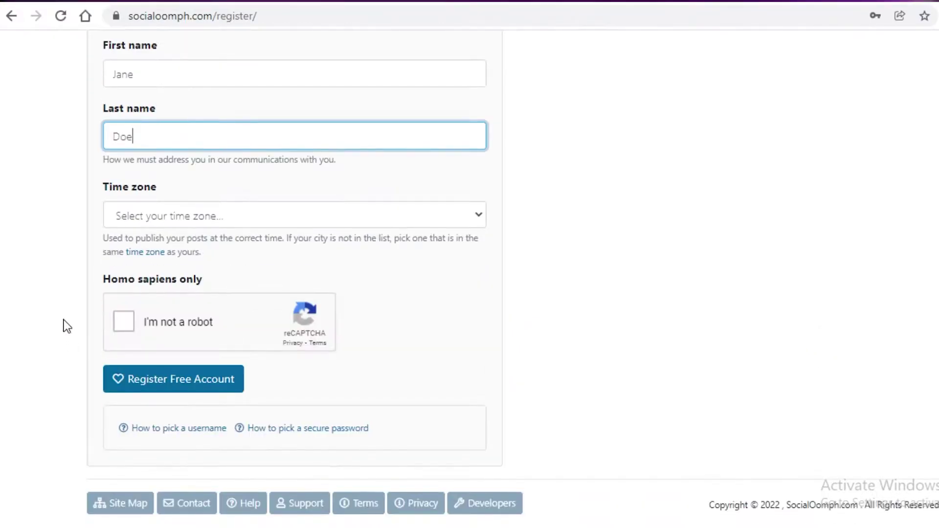
{"action": "left_click", "coordinate": [189, 216]}
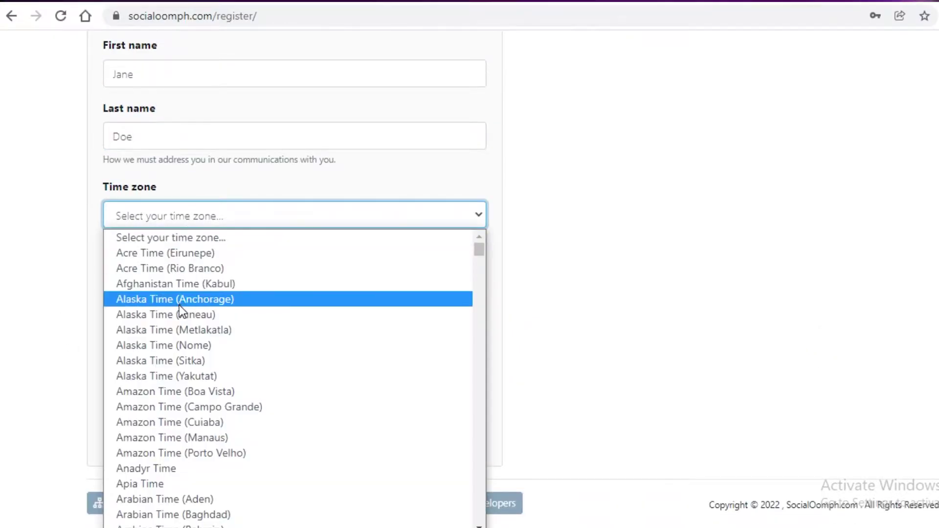
{"action": "scroll", "coordinate": [196, 405], "scroll_direction": "down", "scroll_amount": 20}
{"action": "scroll", "coordinate": [198, 404], "scroll_direction": "up", "scroll_amount": 20}
{"action": "scroll", "coordinate": [292, 307], "scroll_direction": "down", "scroll_amount": 5}
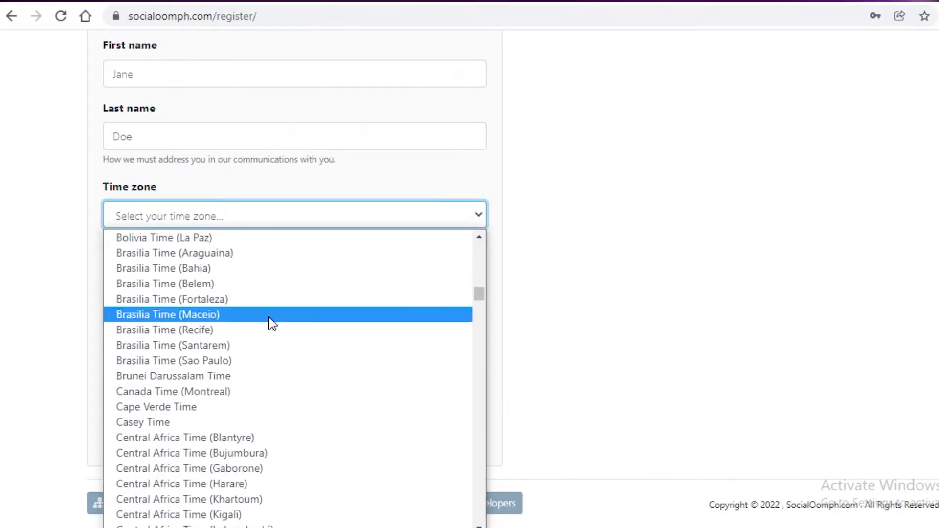
{"action": "scroll", "coordinate": [269, 318], "scroll_direction": "up", "scroll_amount": 5}
{"action": "left_click", "coordinate": [154, 359]}
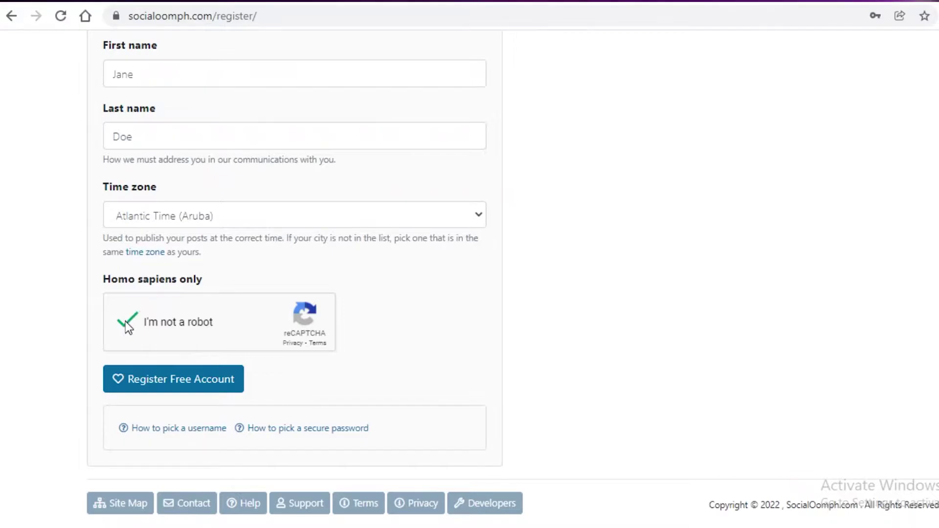
Submit the form, then edit the username to remove its space.
{"action": "left_click", "coordinate": [147, 393]}
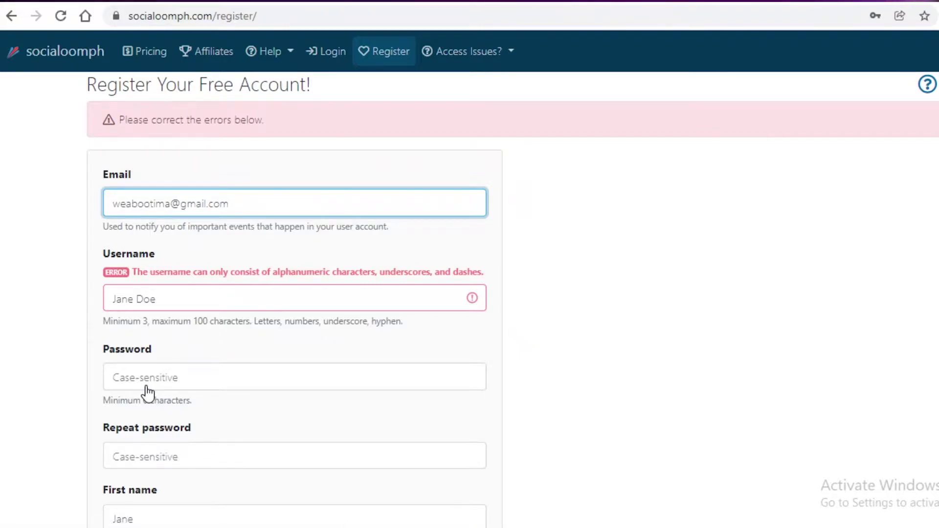
{"action": "left_click", "coordinate": [135, 301]}
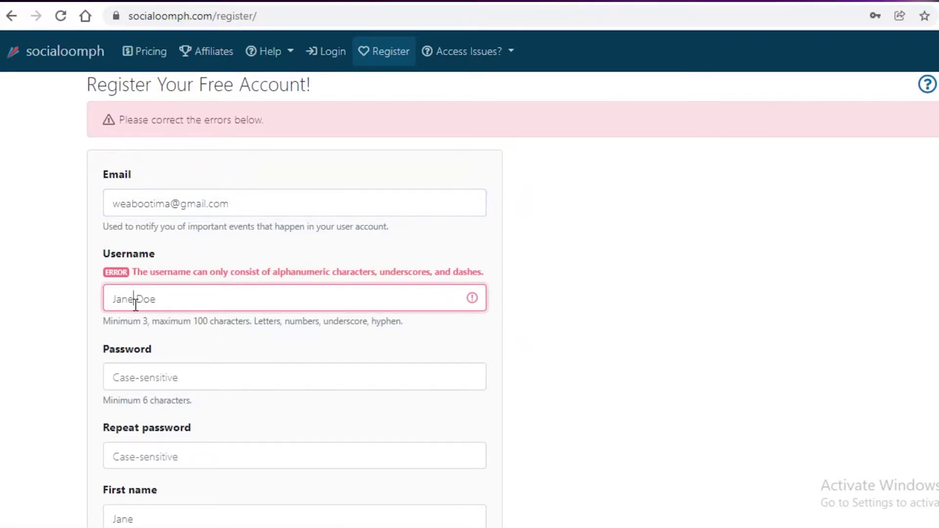
{"action": "key", "text": "Delete"}
{"action": "key", "text": "BackSpace"}
{"action": "type", "text": "d"}
{"action": "scroll", "coordinate": [268, 293], "scroll_direction": "down", "scroll_amount": 5}
{"action": "scroll", "coordinate": [268, 294], "scroll_direction": "down", "scroll_amount": 5}
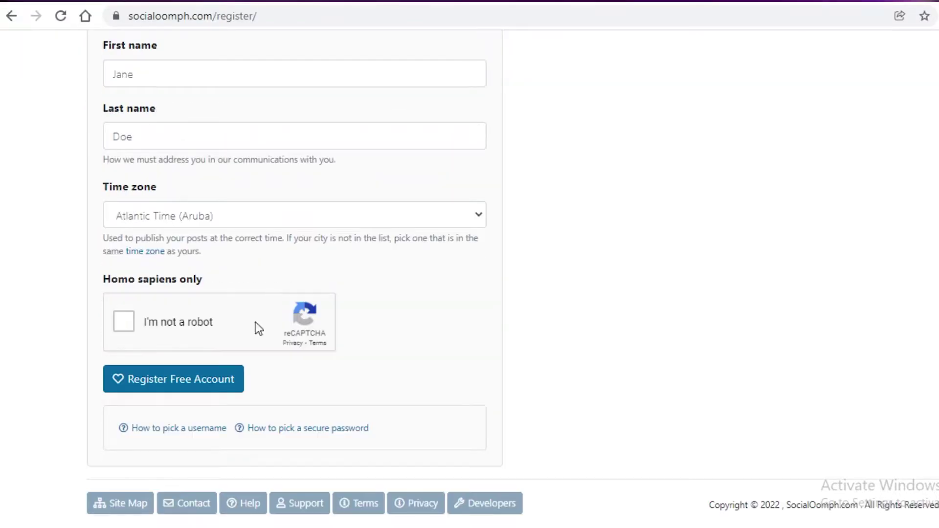
Tick the robot check, re-enter the password and submit the registration.
{"action": "left_click", "coordinate": [150, 336]}
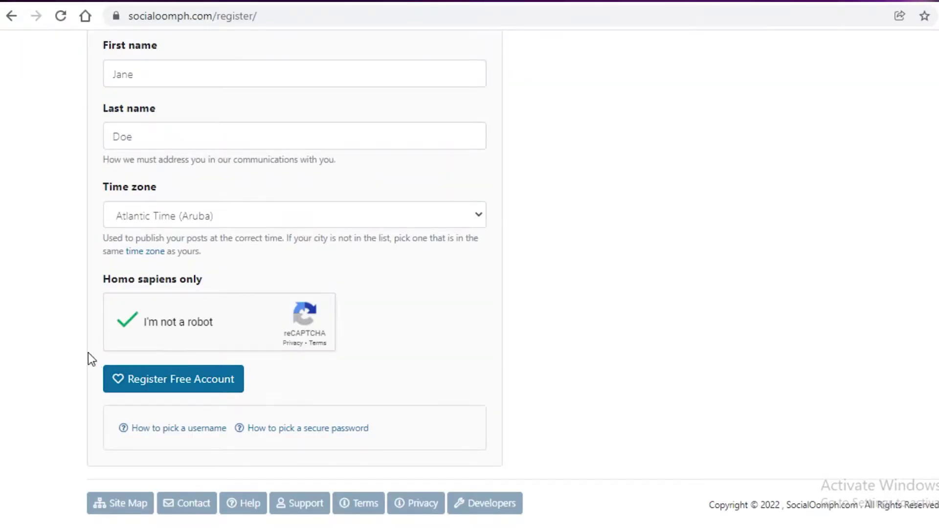
{"action": "left_click", "coordinate": [116, 379]}
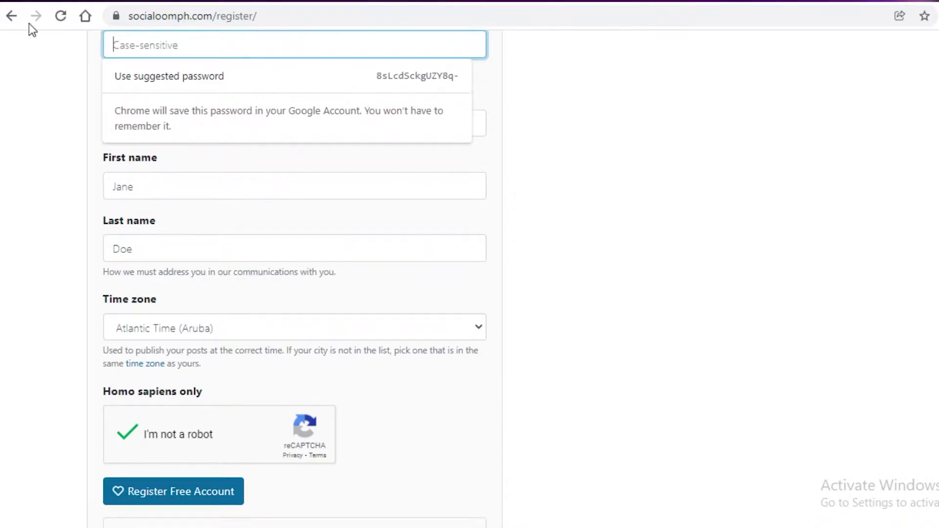
{"action": "scroll", "coordinate": [137, 88], "scroll_direction": "up", "scroll_amount": 3}
{"action": "left_click", "coordinate": [139, 119]}
{"action": "scroll", "coordinate": [141, 125], "scroll_direction": "up", "scroll_amount": 2}
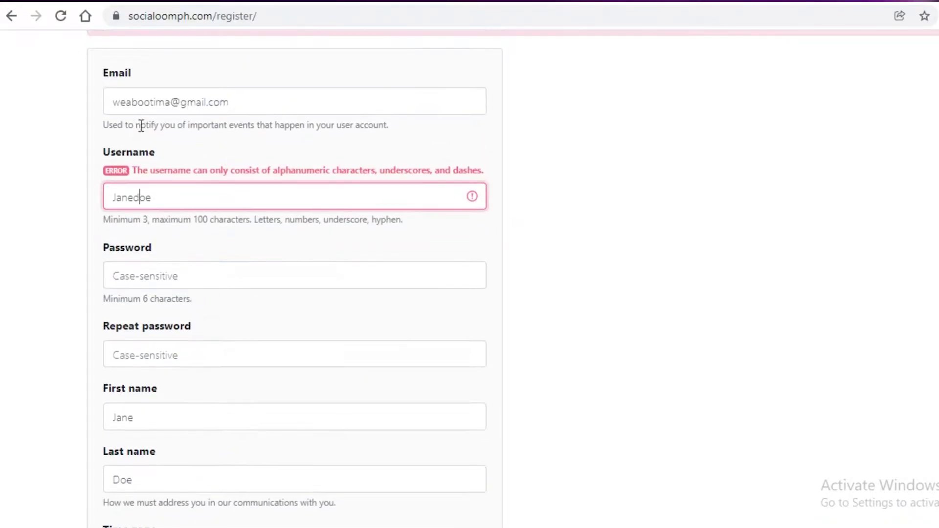
{"action": "left_click", "coordinate": [131, 265]}
{"action": "type", "text": "•••••••••"}
{"action": "key", "text": "Return"}
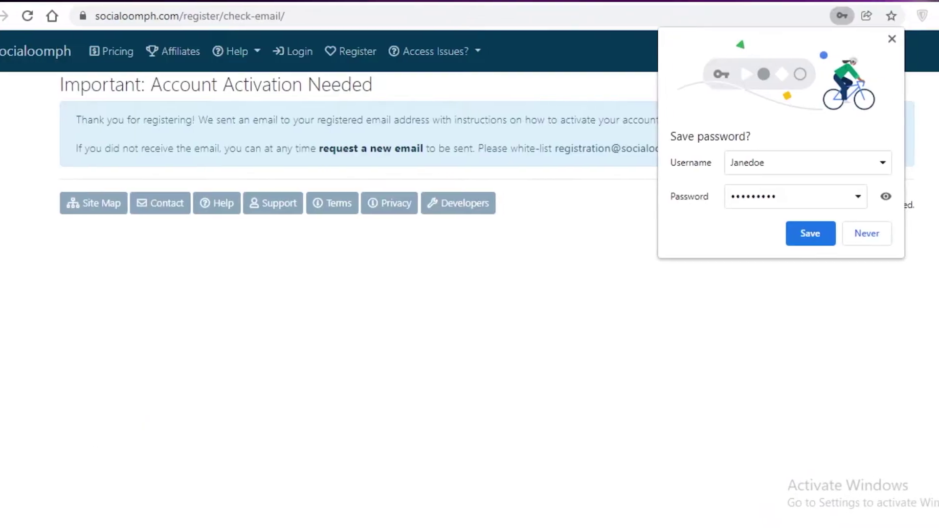
Open Gmail in a new tab and follow the link in the SocialOomph Registration email.
{"action": "left_click", "coordinate": [859, 239]}
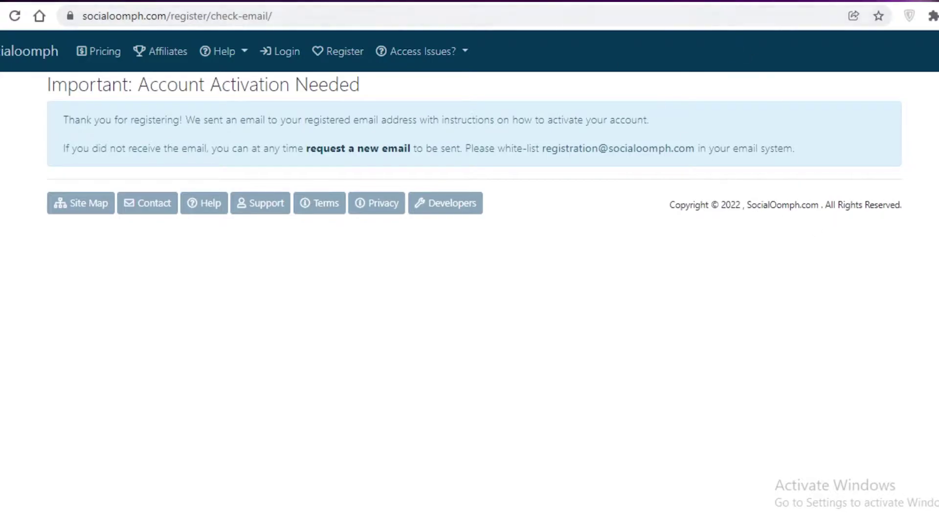
{"action": "key", "text": "ctrl+t"}
{"action": "type", "text": "gmail.com"}
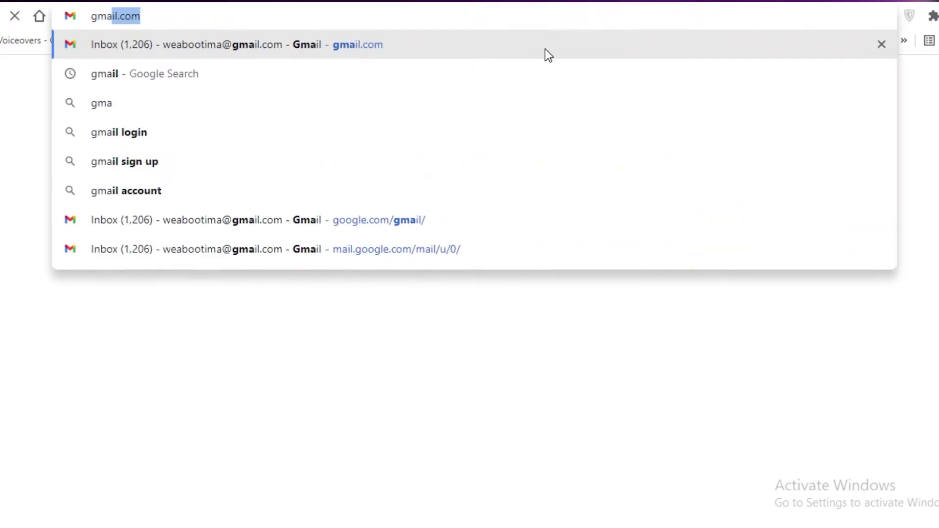
{"action": "key", "text": "Return"}
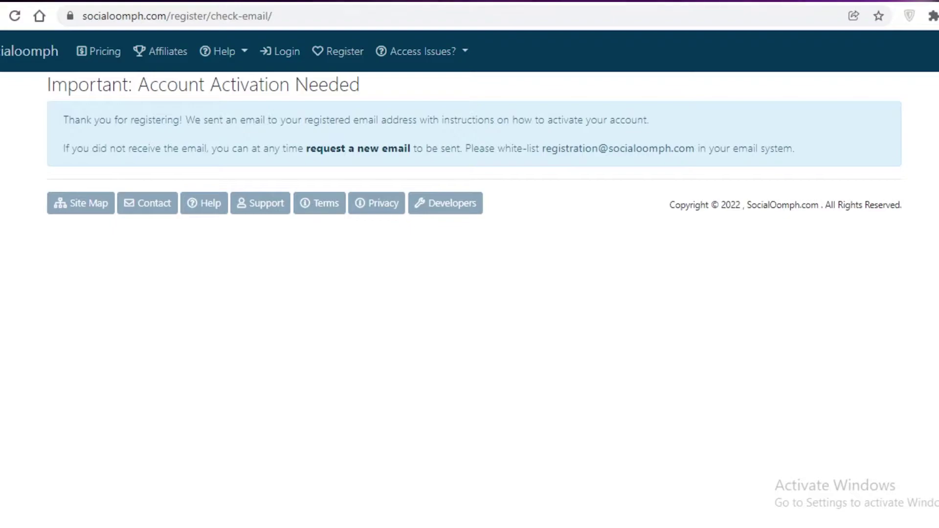
{"action": "left_click", "coordinate": [645, 8]}
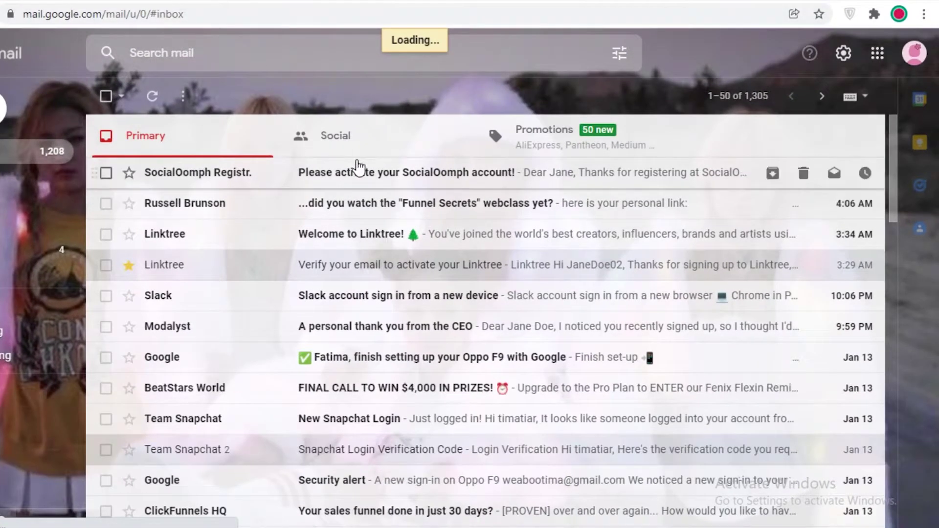
{"action": "left_click", "coordinate": [356, 169]}
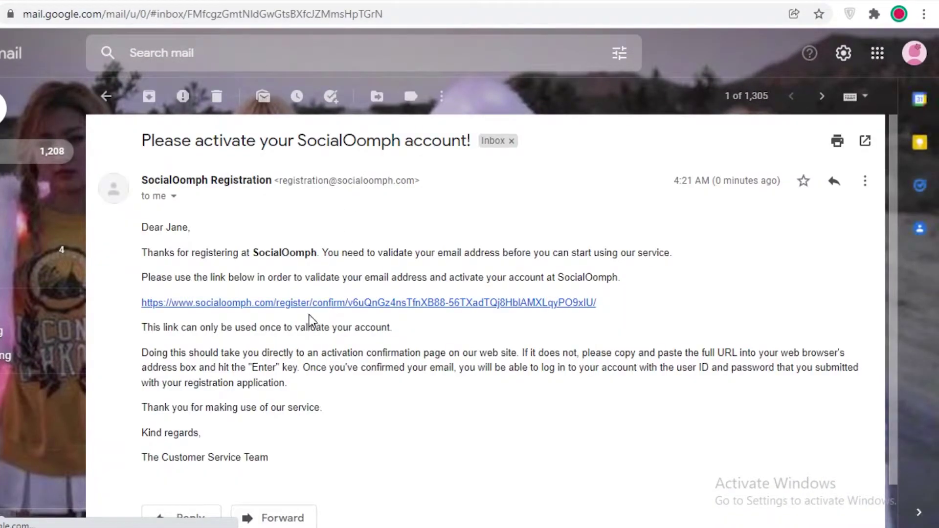
{"action": "left_click", "coordinate": [298, 303]}
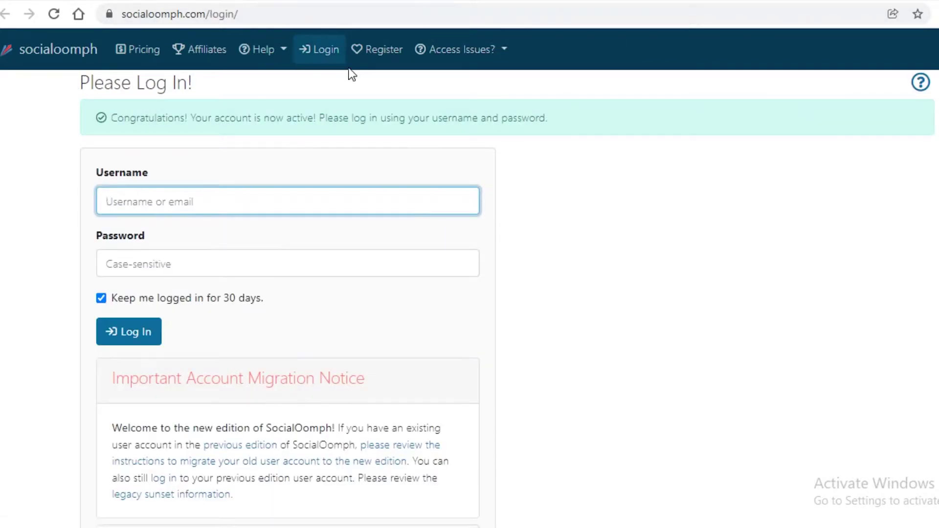
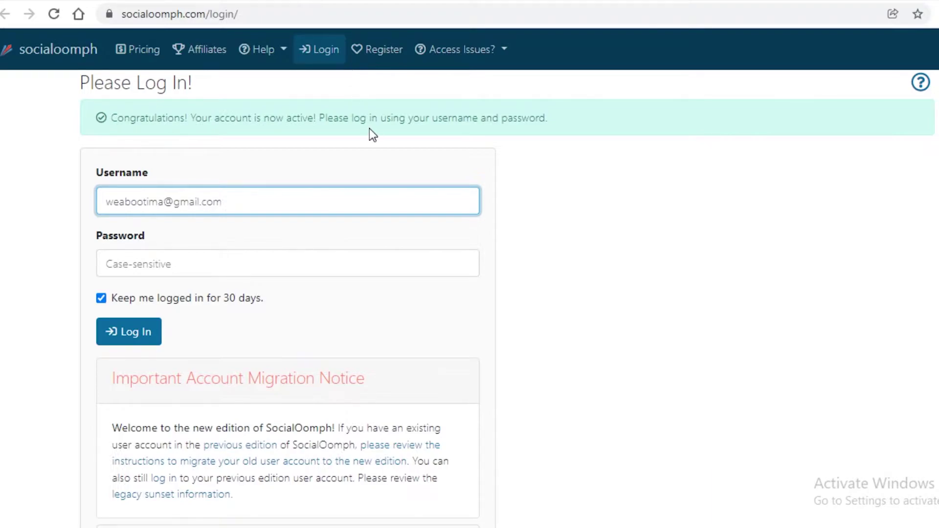
Log in with the new account's username and password.
{"action": "left_click", "coordinate": [391, 264]}
{"action": "type", "text": "•••••••••"}
{"action": "key", "text": "Return"}
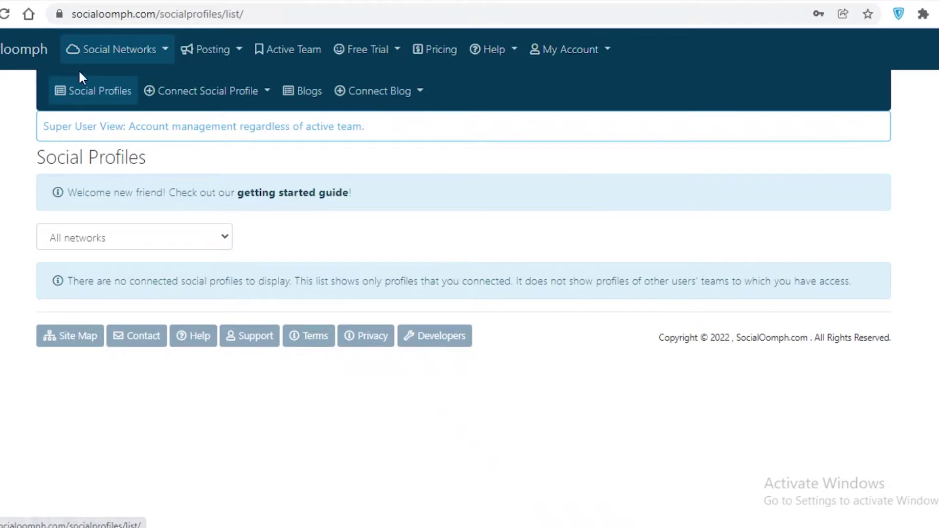
Browse the Posting, Set Active Team, Free Trial and Pricing pages.
{"action": "left_click", "coordinate": [117, 50]}
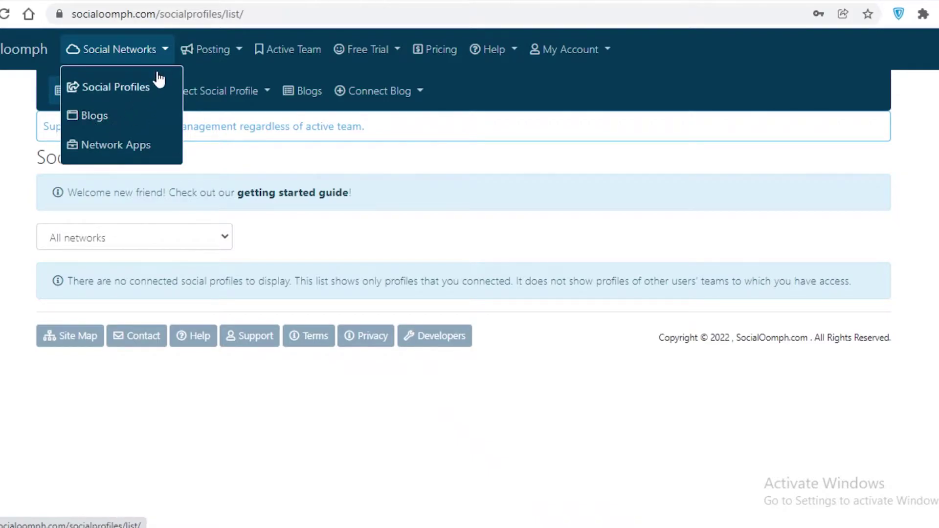
{"action": "left_click", "coordinate": [210, 49]}
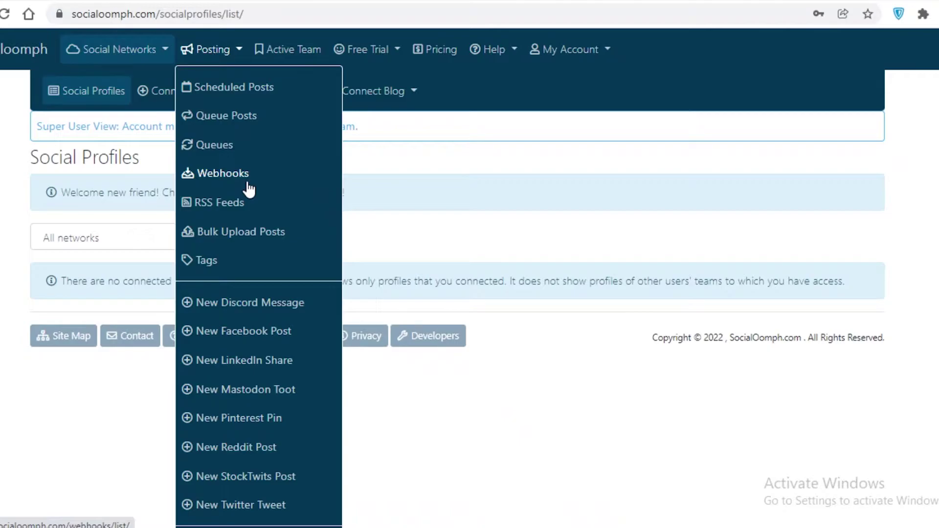
{"action": "left_click", "coordinate": [283, 49]}
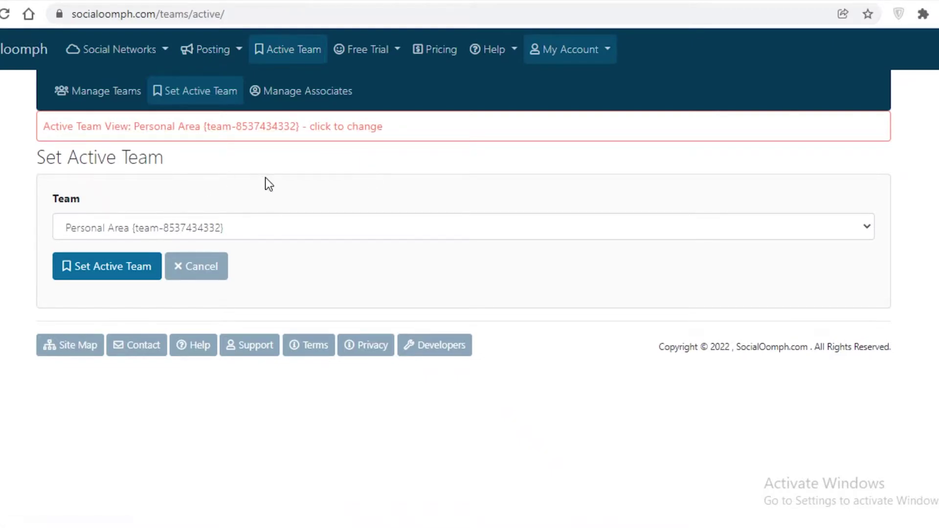
{"action": "left_click", "coordinate": [359, 50]}
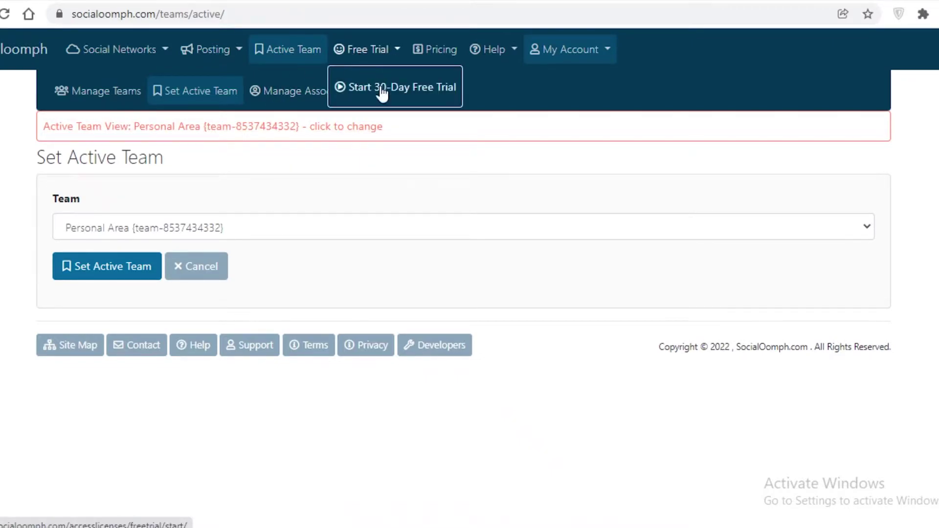
{"action": "left_click", "coordinate": [441, 44]}
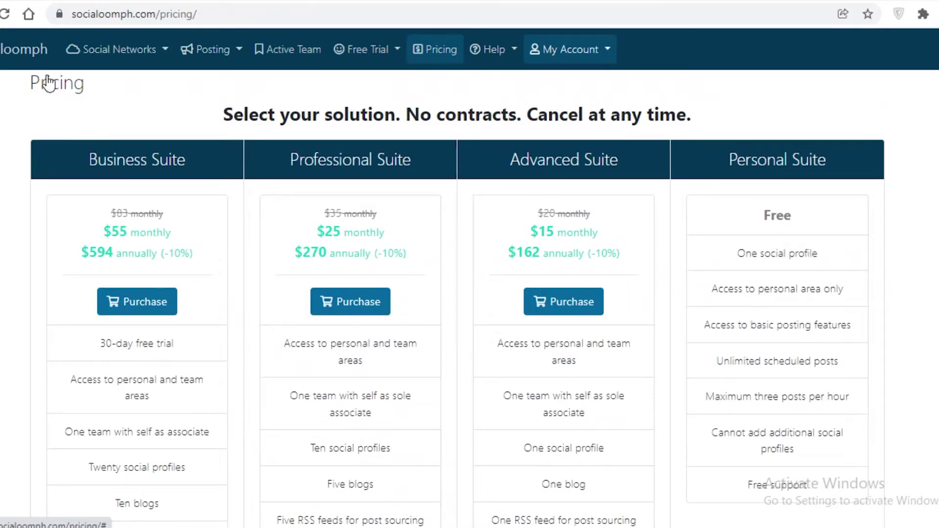
Return to Social Profiles and show the Connect Social Profile options.
{"action": "left_click", "coordinate": [89, 46]}
{"action": "left_click", "coordinate": [71, 84]}
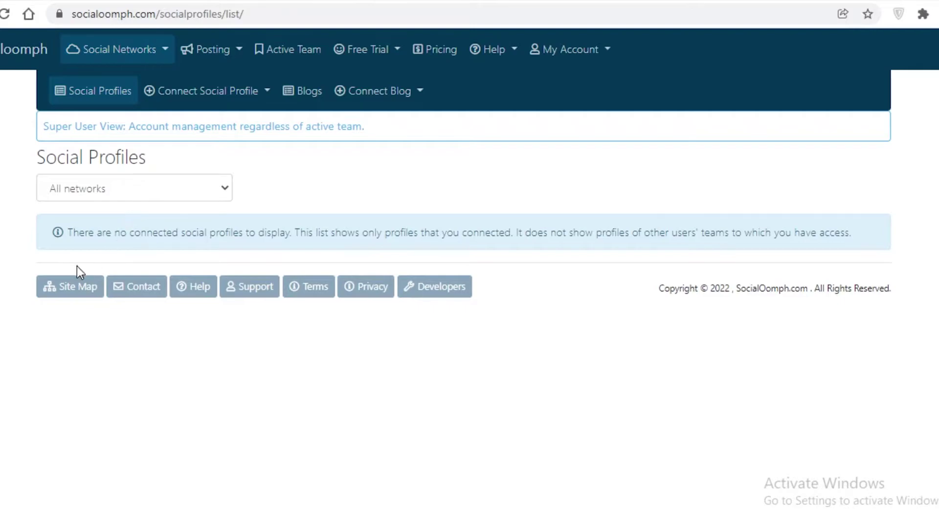
{"action": "left_click", "coordinate": [187, 103]}
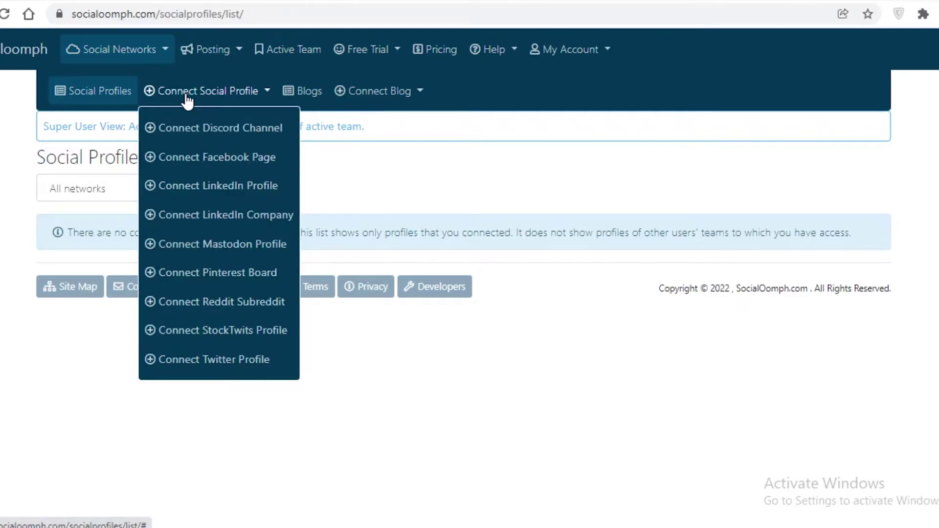
Review the Add Facebook App form, selecting the word 'facebook' in App name.
{"action": "left_click", "coordinate": [201, 157]}
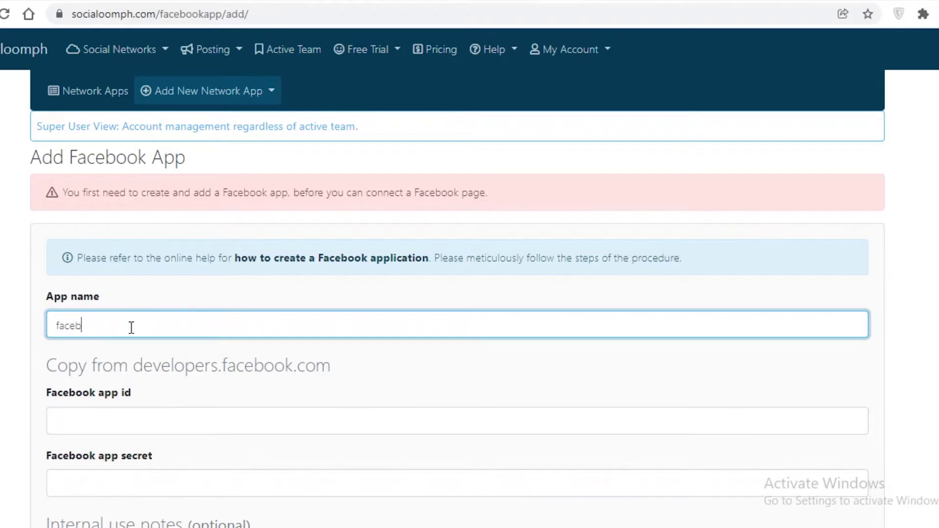
{"action": "double_click", "coordinate": [131, 328]}
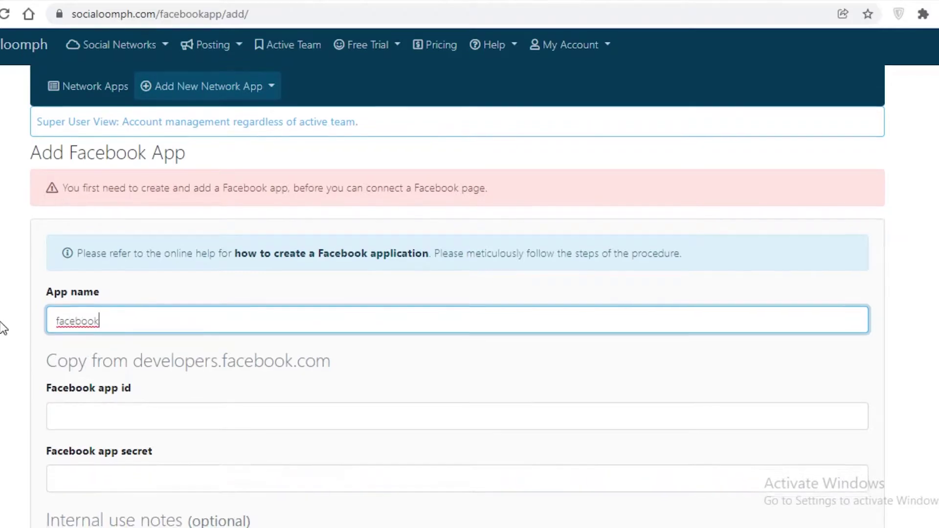
{"action": "scroll", "coordinate": [163, 184], "scroll_direction": "down", "scroll_amount": 6}
{"action": "scroll", "coordinate": [95, 318], "scroll_direction": "down", "scroll_amount": 3}
{"action": "scroll", "coordinate": [90, 415], "scroll_direction": "down", "scroll_amount": 2}
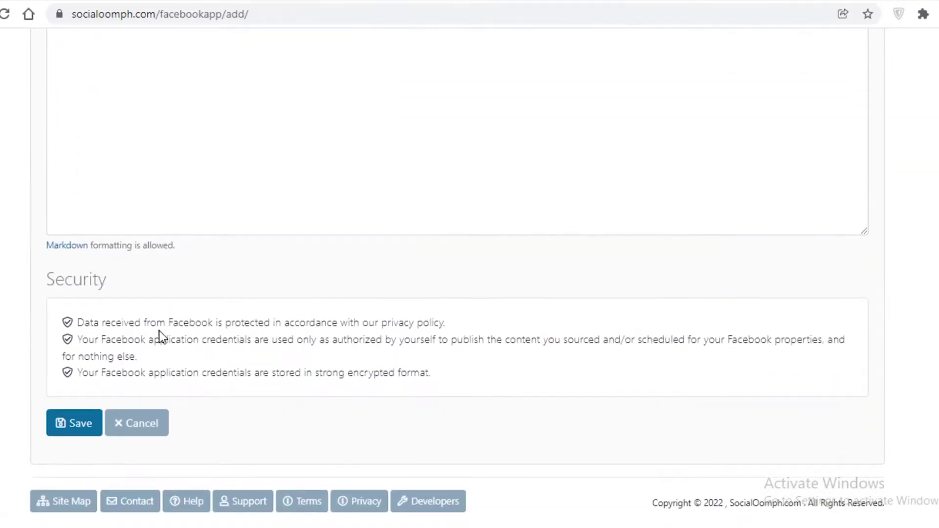
{"action": "scroll", "coordinate": [159, 331], "scroll_direction": "up", "scroll_amount": 10}
{"action": "scroll", "coordinate": [180, 294], "scroll_direction": "down", "scroll_amount": 2}
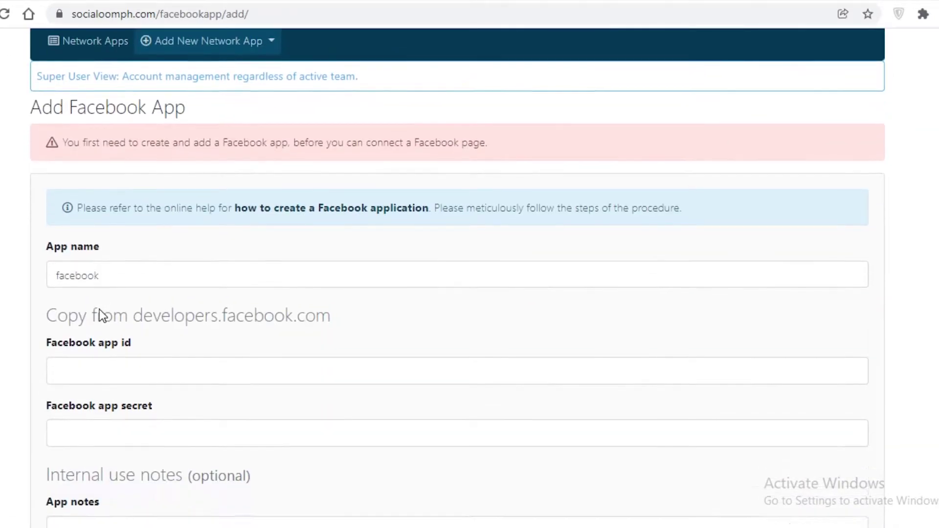
{"action": "scroll", "coordinate": [93, 288], "scroll_direction": "down", "scroll_amount": 5}
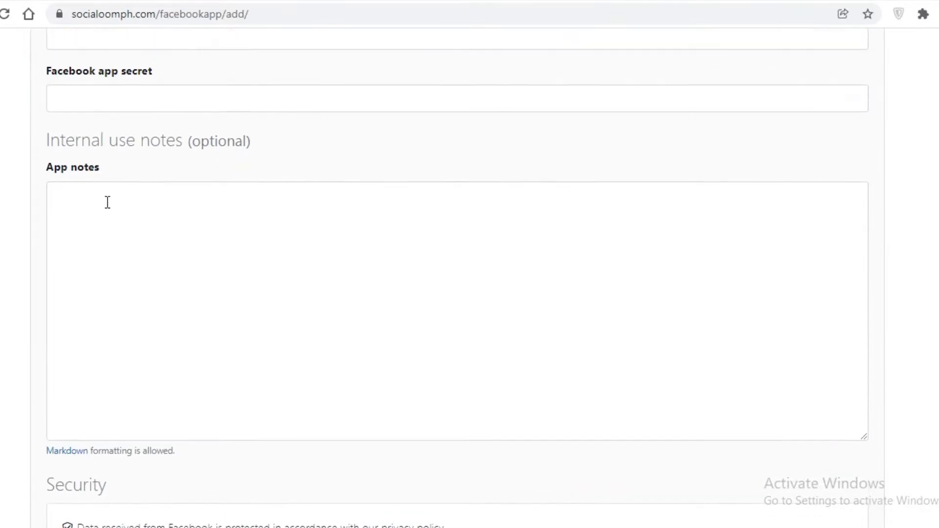
{"action": "scroll", "coordinate": [107, 201], "scroll_direction": "up", "scroll_amount": 7}
View the Add Pinterest App form, then go to the empty Blogs list.
{"action": "left_click", "coordinate": [207, 88]}
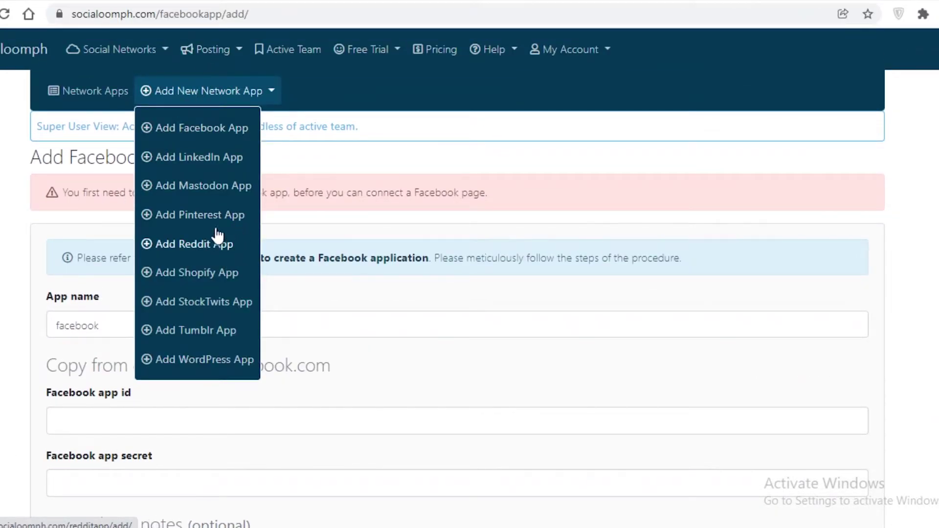
{"action": "left_click", "coordinate": [205, 214]}
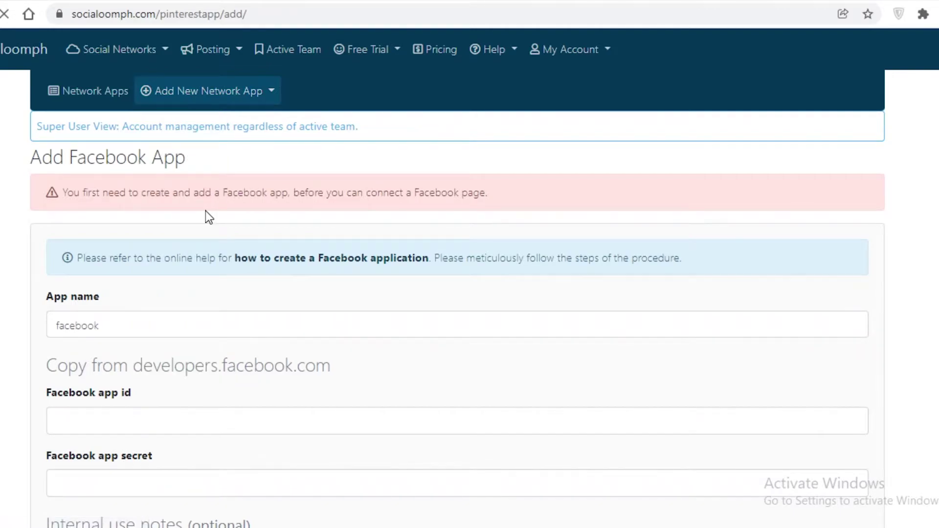
{"action": "scroll", "coordinate": [92, 167], "scroll_direction": "down", "scroll_amount": 2}
{"action": "scroll", "coordinate": [331, 150], "scroll_direction": "up", "scroll_amount": 1}
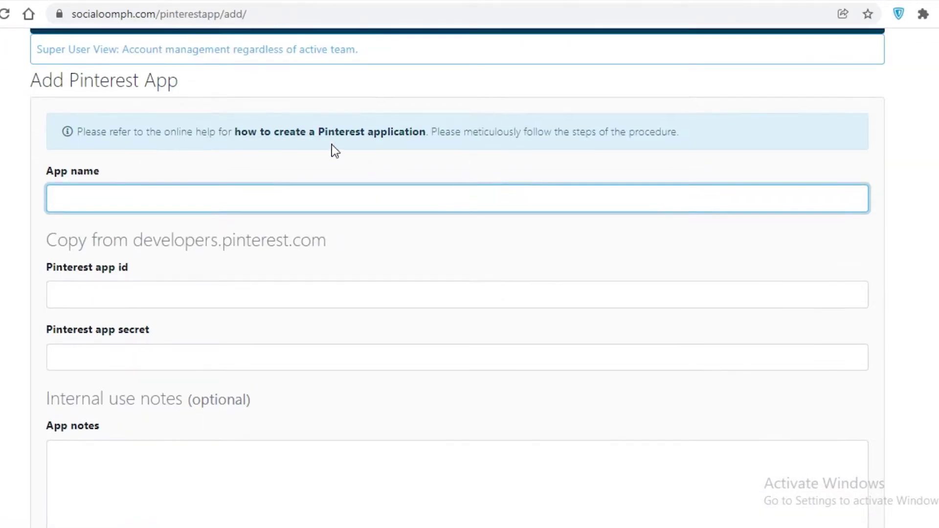
{"action": "scroll", "coordinate": [306, 90], "scroll_direction": "up", "scroll_amount": 2}
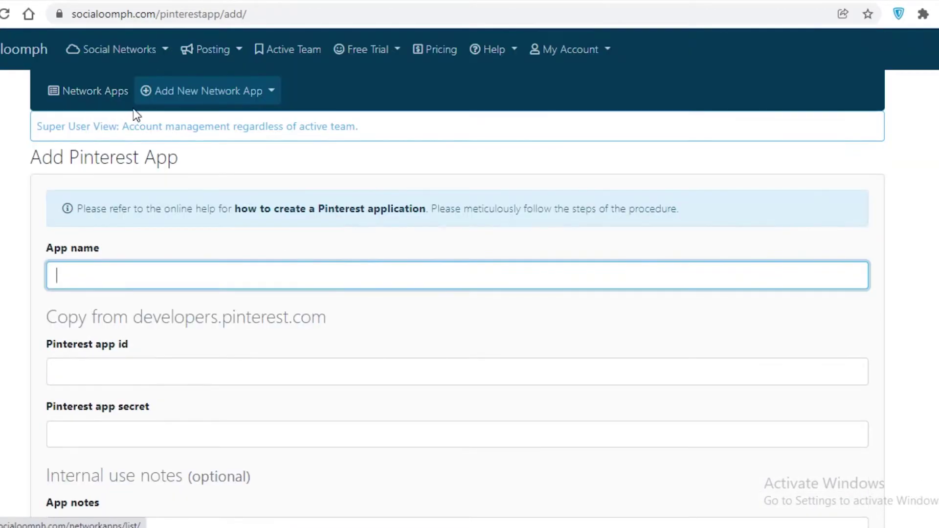
{"action": "left_click", "coordinate": [118, 37]}
{"action": "left_click", "coordinate": [103, 115]}
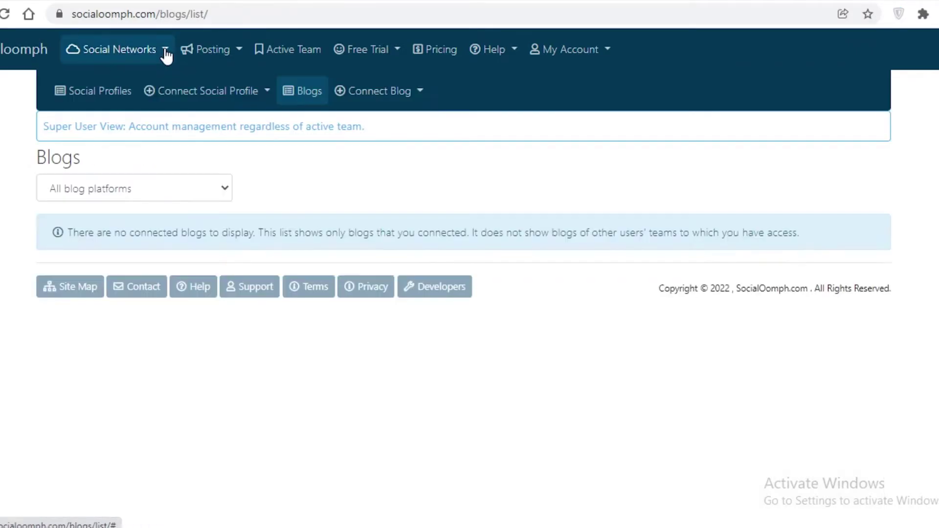
Try connecting WordPress.com and WordPress.org blogs, which the Personal Suite plan does not allow.
{"action": "left_click", "coordinate": [232, 98]}
{"action": "left_click", "coordinate": [317, 96]}
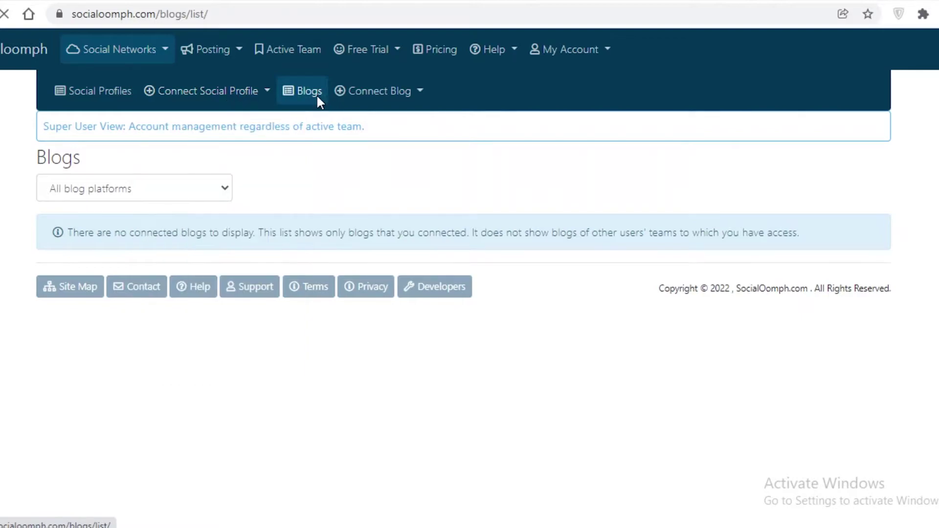
{"action": "left_click", "coordinate": [367, 97]}
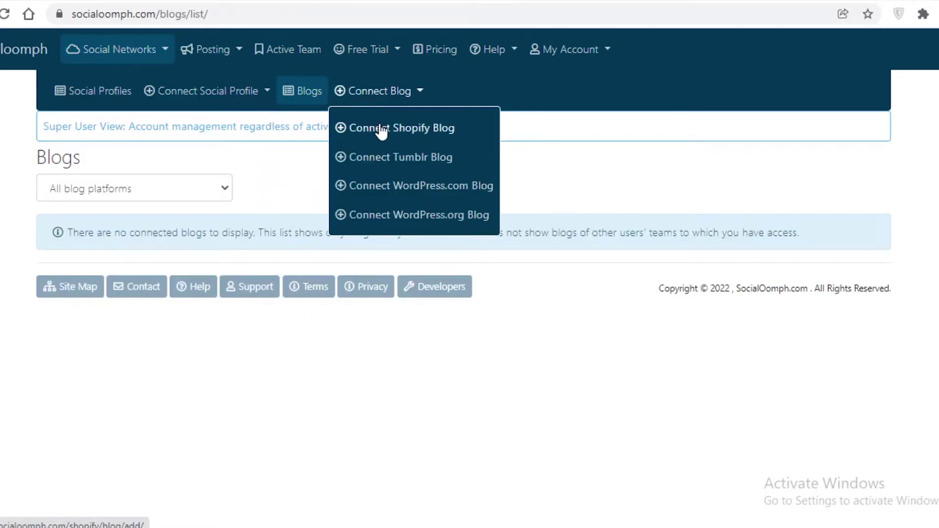
{"action": "left_click", "coordinate": [396, 187]}
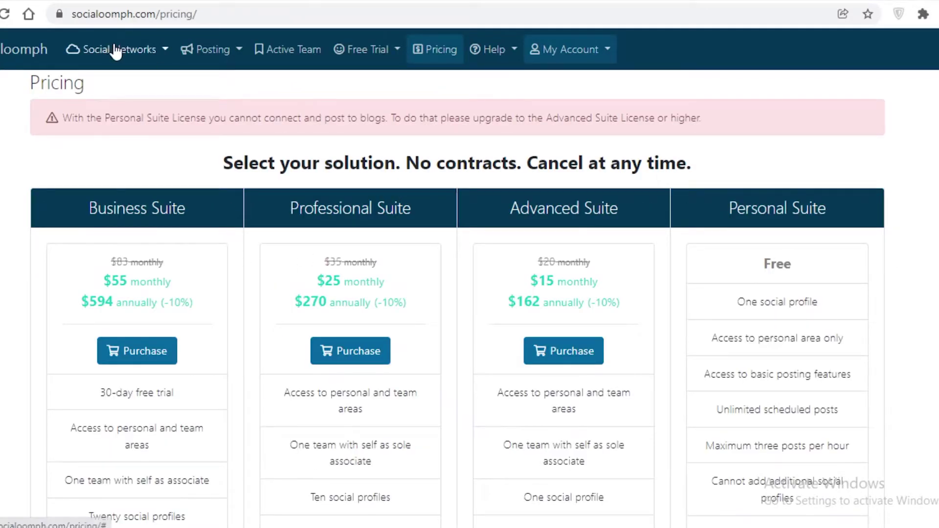
{"action": "left_click", "coordinate": [119, 49]}
{"action": "left_click", "coordinate": [94, 116]}
{"action": "left_click", "coordinate": [373, 90]}
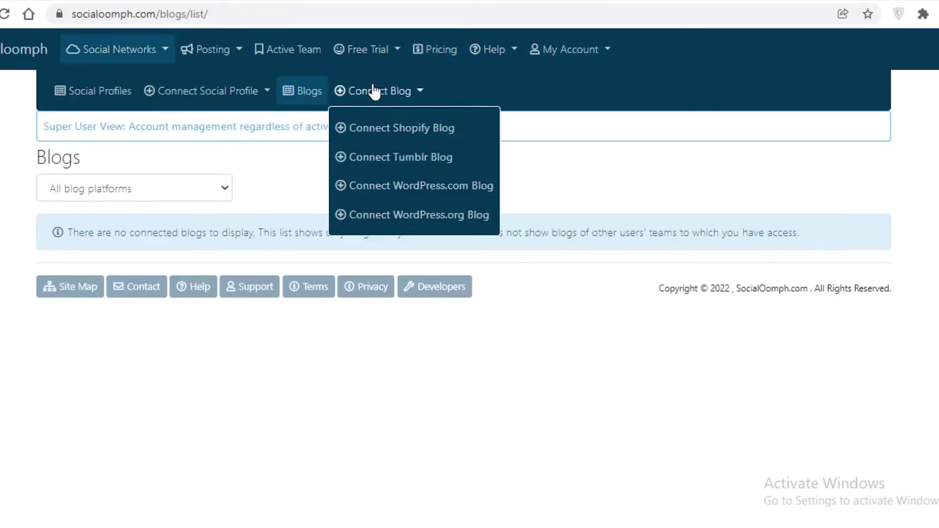
{"action": "left_click", "coordinate": [419, 210]}
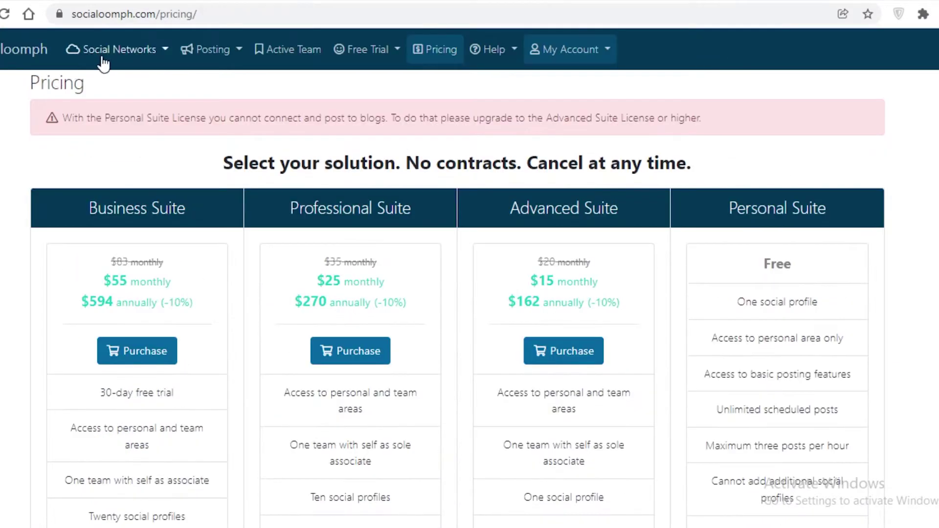
Return to the empty Social Profiles page and show the networks available to connect.
{"action": "left_click", "coordinate": [102, 64]}
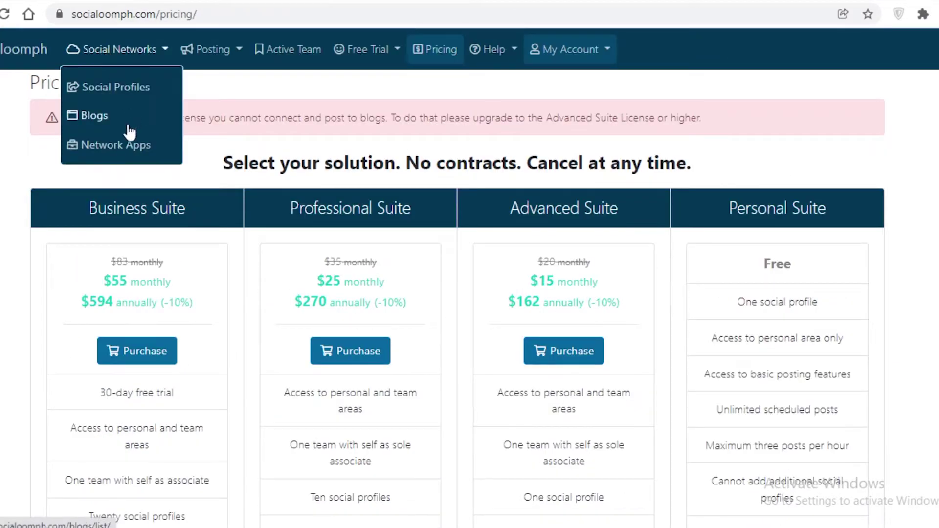
{"action": "left_click", "coordinate": [114, 67]}
{"action": "left_click", "coordinate": [114, 68]}
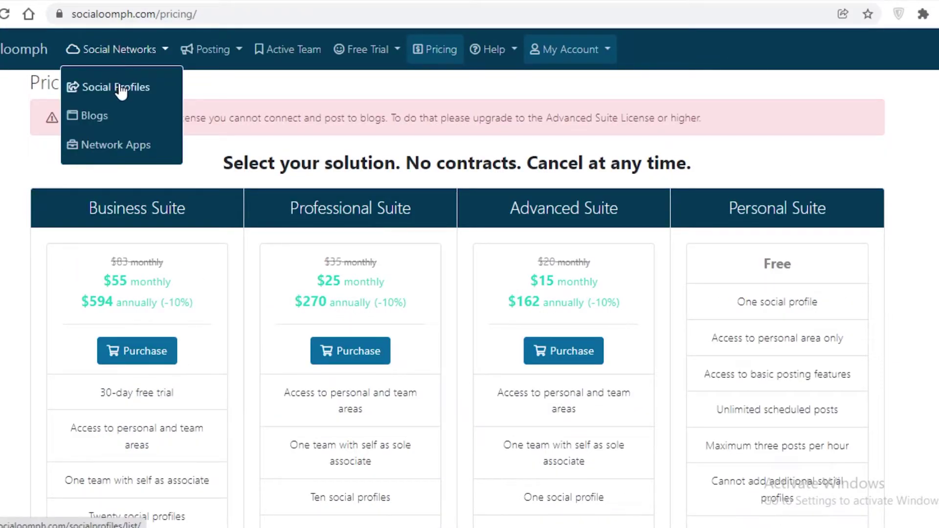
{"action": "left_click", "coordinate": [120, 88]}
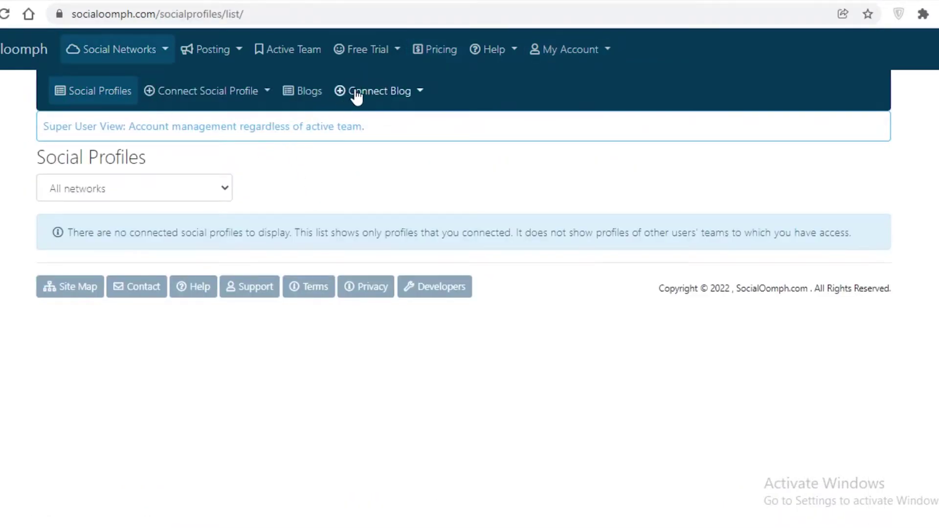
{"action": "left_click", "coordinate": [362, 94]}
{"action": "left_click", "coordinate": [266, 125]}
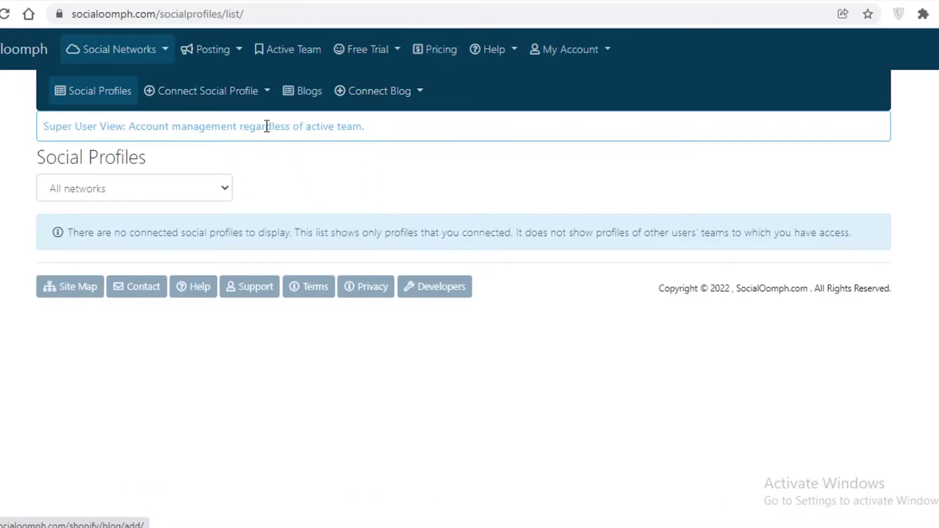
{"action": "left_click", "coordinate": [122, 53]}
{"action": "left_click", "coordinate": [113, 93]}
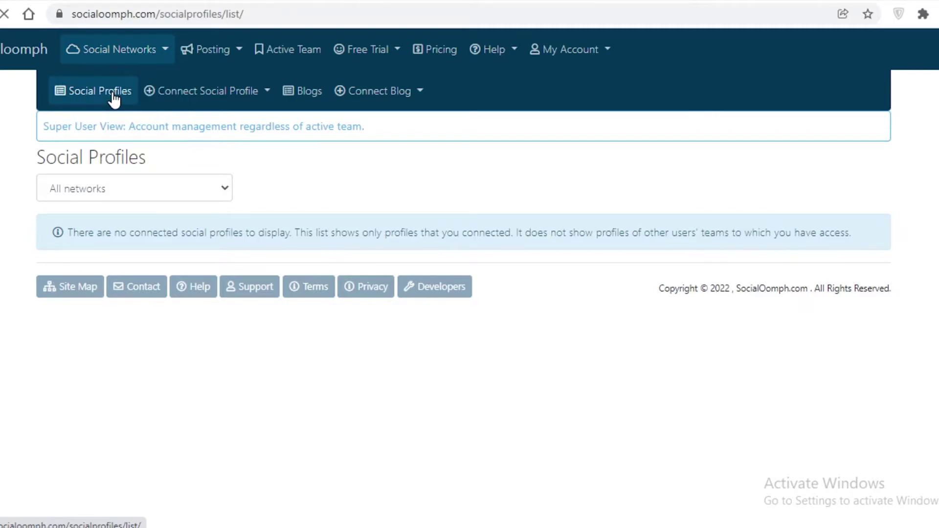
{"action": "left_click", "coordinate": [368, 99]}
{"action": "left_click", "coordinate": [232, 93]}
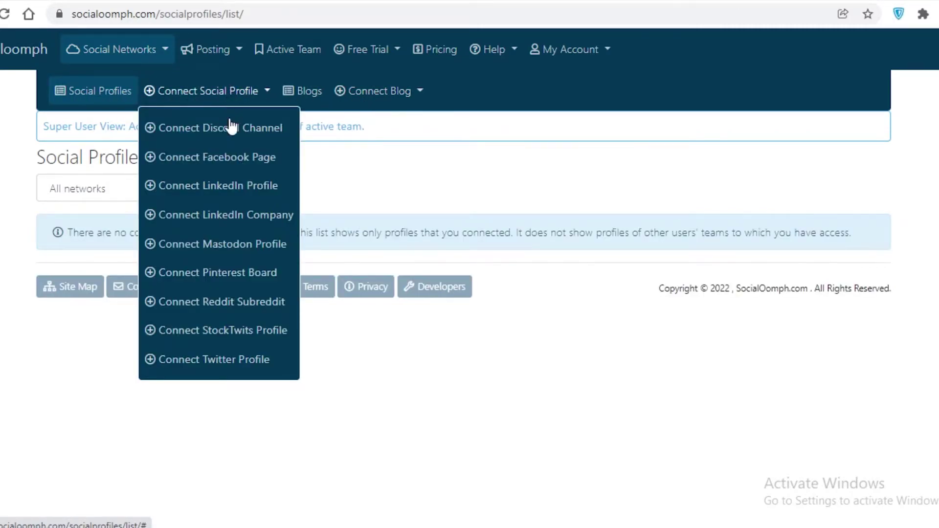
Open the Connect Discord Channel form and try its Channel Name and Webhook URL fields.
{"action": "left_click", "coordinate": [259, 128]}
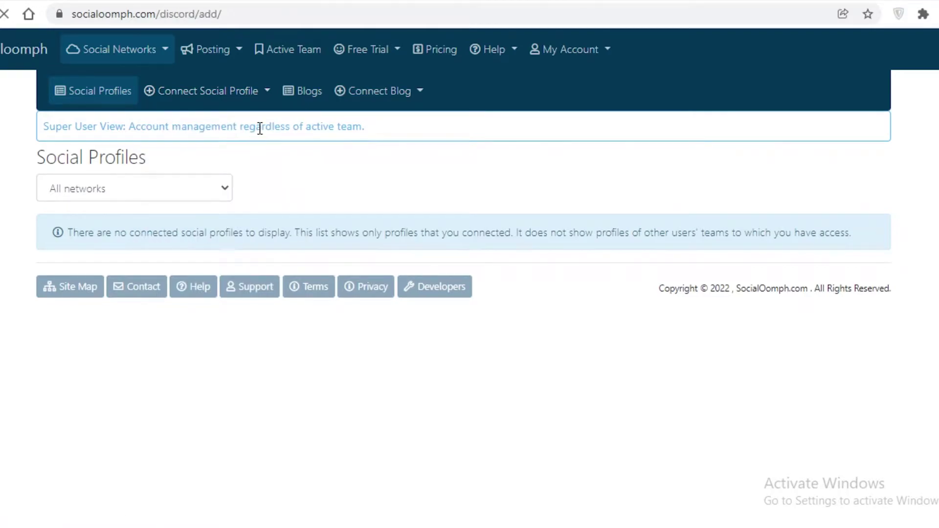
{"action": "scroll", "coordinate": [154, 238], "scroll_direction": "down", "scroll_amount": 2}
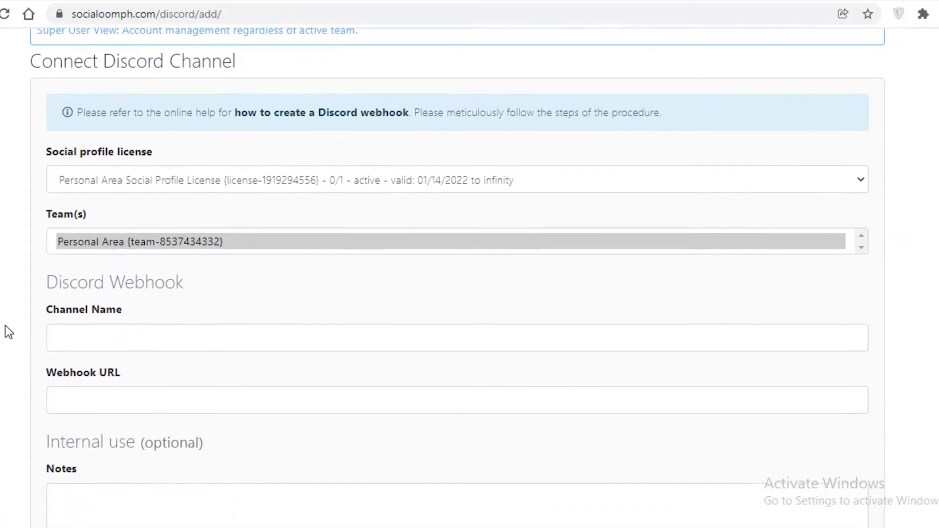
{"action": "scroll", "coordinate": [77, 149], "scroll_direction": "down", "scroll_amount": 6}
{"action": "scroll", "coordinate": [97, 199], "scroll_direction": "up", "scroll_amount": 3}
{"action": "left_click", "coordinate": [107, 138]}
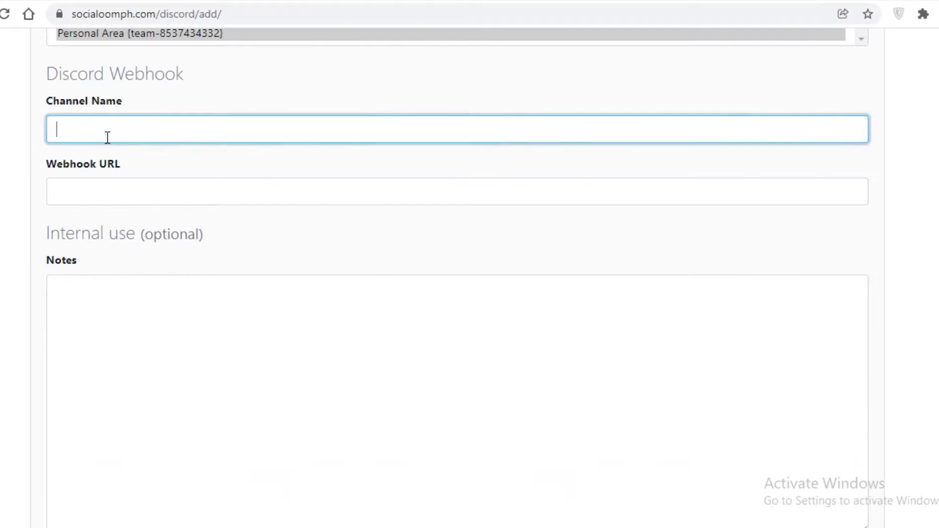
{"action": "left_click", "coordinate": [81, 163]}
{"action": "scroll", "coordinate": [533, 262], "scroll_direction": "up", "scroll_amount": 3}
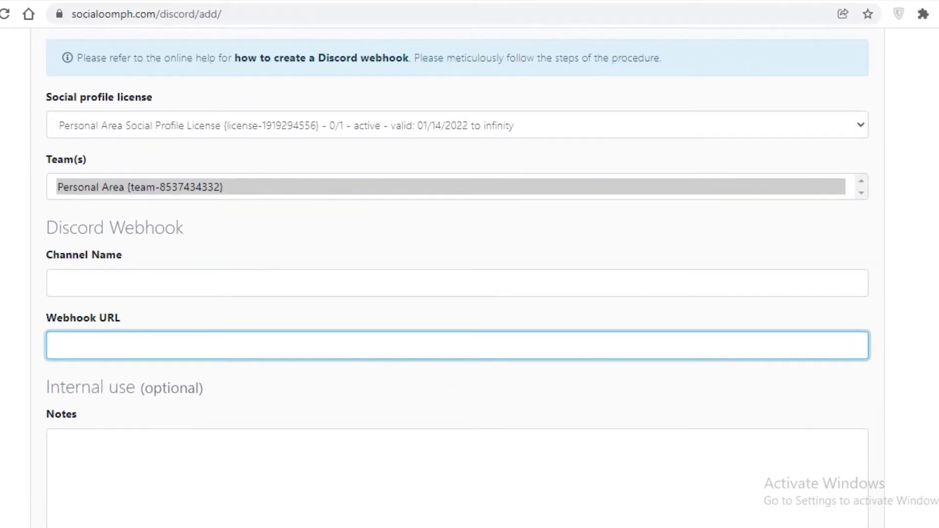
{"action": "left_click", "coordinate": [125, 282]}
{"action": "left_click", "coordinate": [78, 347]}
{"action": "scroll", "coordinate": [97, 341], "scroll_direction": "up", "scroll_amount": 1}
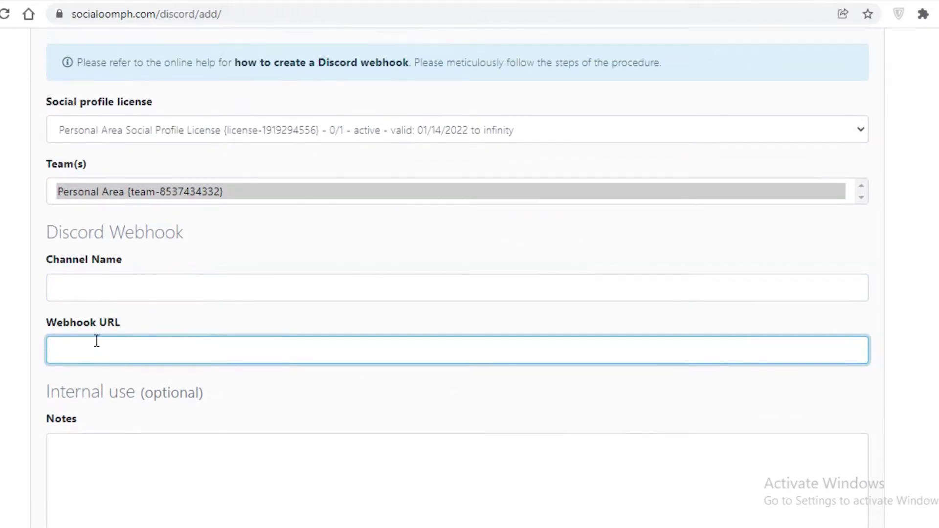
{"action": "scroll", "coordinate": [97, 341], "scroll_direction": "up", "scroll_amount": 3}
{"action": "scroll", "coordinate": [93, 300], "scroll_direction": "down", "scroll_amount": 9}
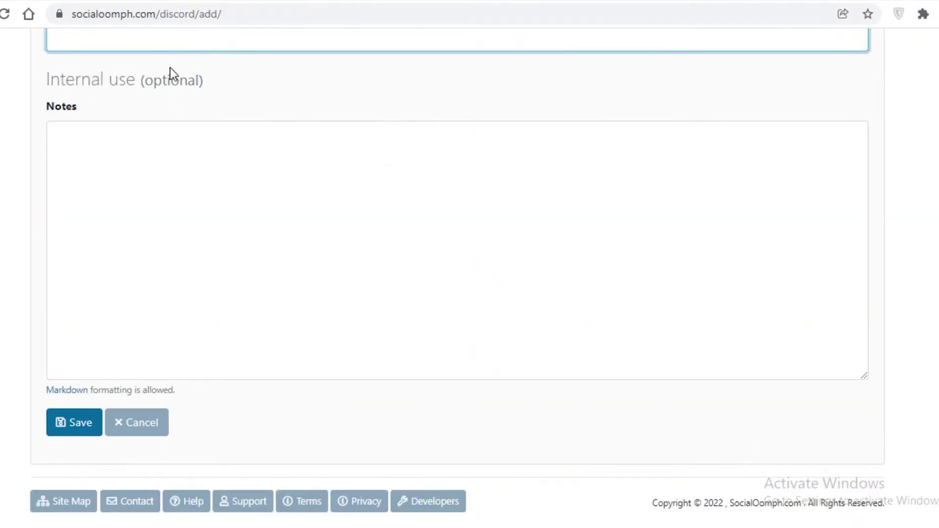
{"action": "scroll", "coordinate": [182, 122], "scroll_direction": "up", "scroll_amount": 7}
{"action": "scroll", "coordinate": [165, 149], "scroll_direction": "down", "scroll_amount": 4}
Go to Posting > Scheduled Posts (no posts found) and reopen the Posting menu's New post options.
{"action": "scroll", "coordinate": [202, 53], "scroll_direction": "up", "scroll_amount": 6}
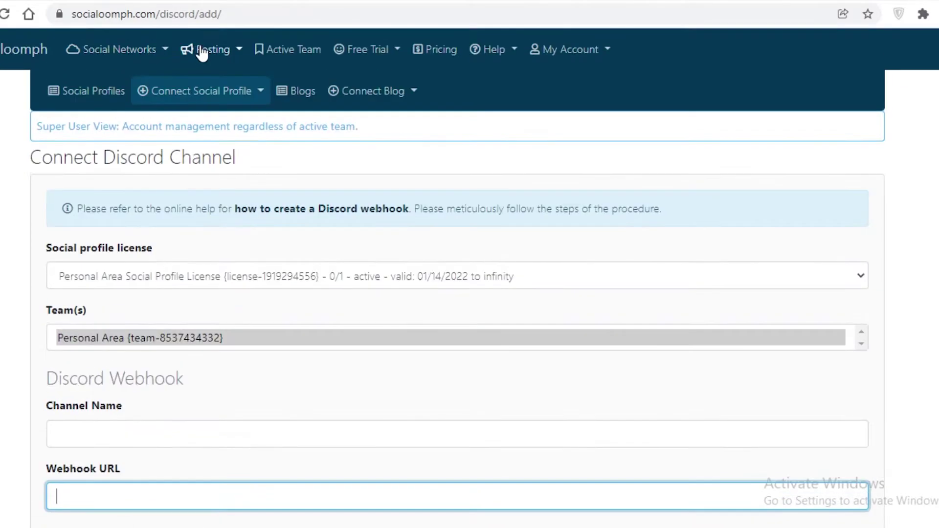
{"action": "left_click", "coordinate": [202, 50]}
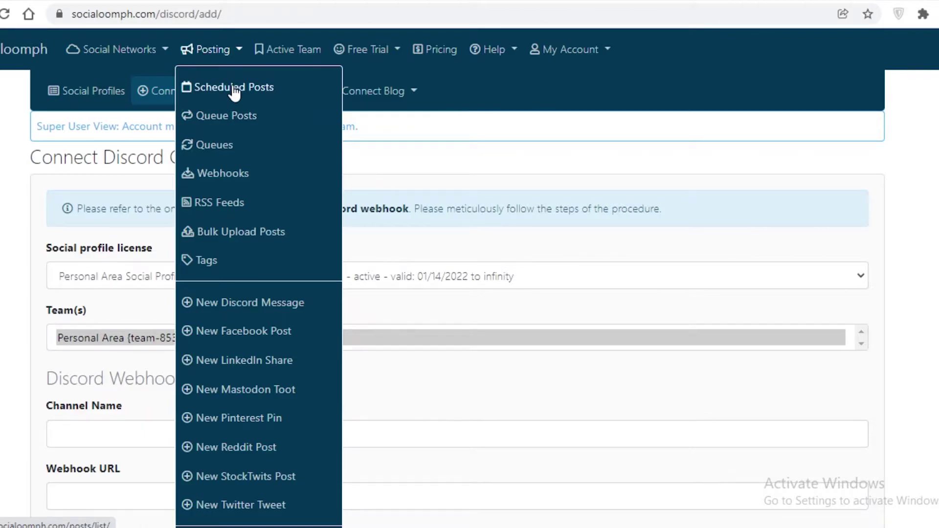
{"action": "left_click", "coordinate": [235, 92]}
{"action": "left_click", "coordinate": [224, 52]}
{"action": "scroll", "coordinate": [254, 294], "scroll_direction": "down", "scroll_amount": 3}
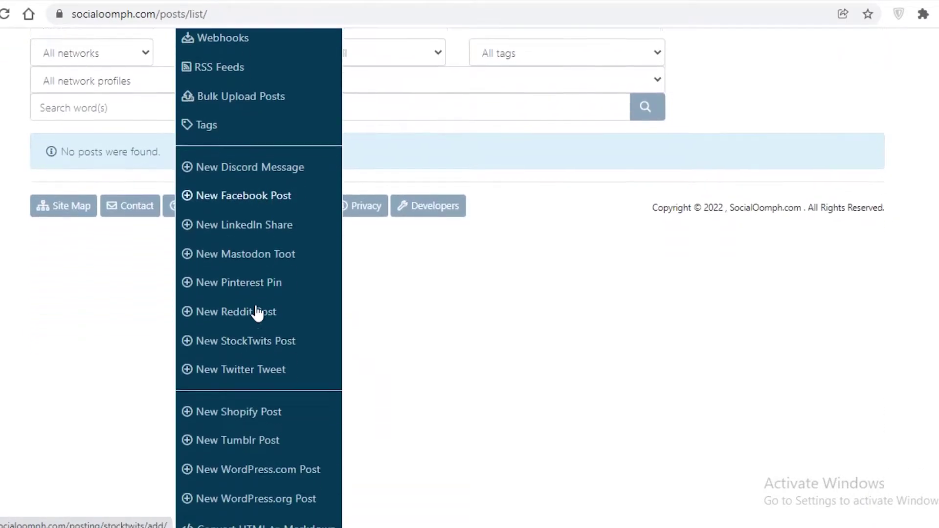
{"action": "scroll", "coordinate": [247, 195], "scroll_direction": "up", "scroll_amount": 3}
{"action": "scroll", "coordinate": [248, 360], "scroll_direction": "down", "scroll_amount": 3}
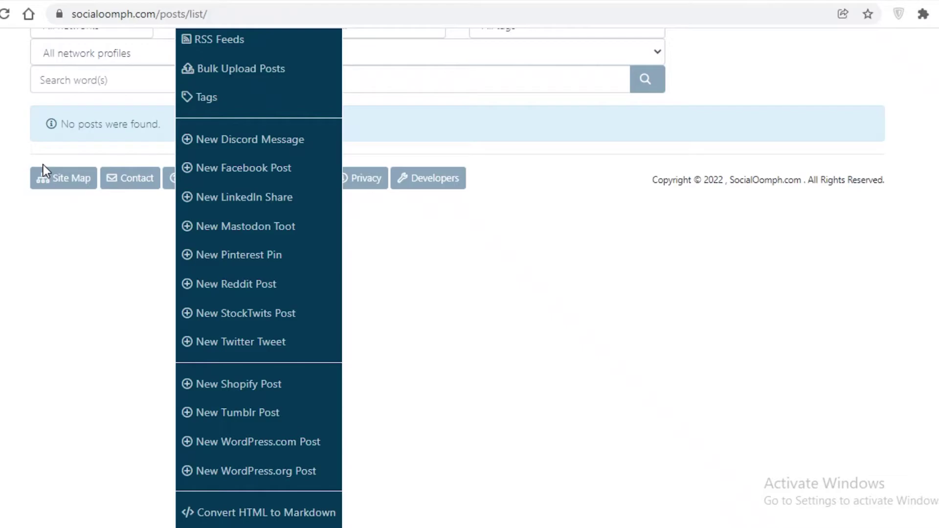
Start a new Facebook post, keeping a Facebook page destination and the text-only post type.
{"action": "left_click", "coordinate": [228, 168]}
{"action": "left_click", "coordinate": [153, 230]}
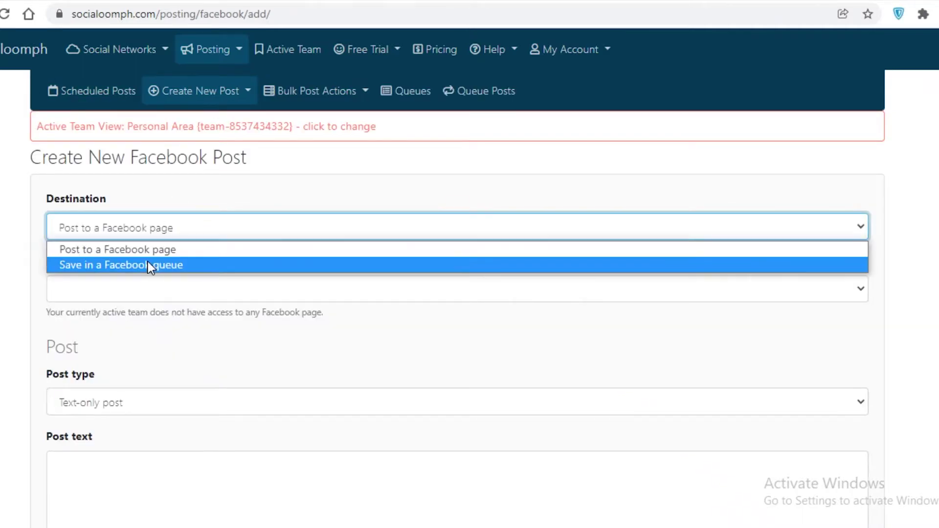
{"action": "left_click", "coordinate": [180, 216]}
{"action": "left_click", "coordinate": [165, 229]}
{"action": "left_click", "coordinate": [145, 217]}
{"action": "left_click", "coordinate": [103, 283]}
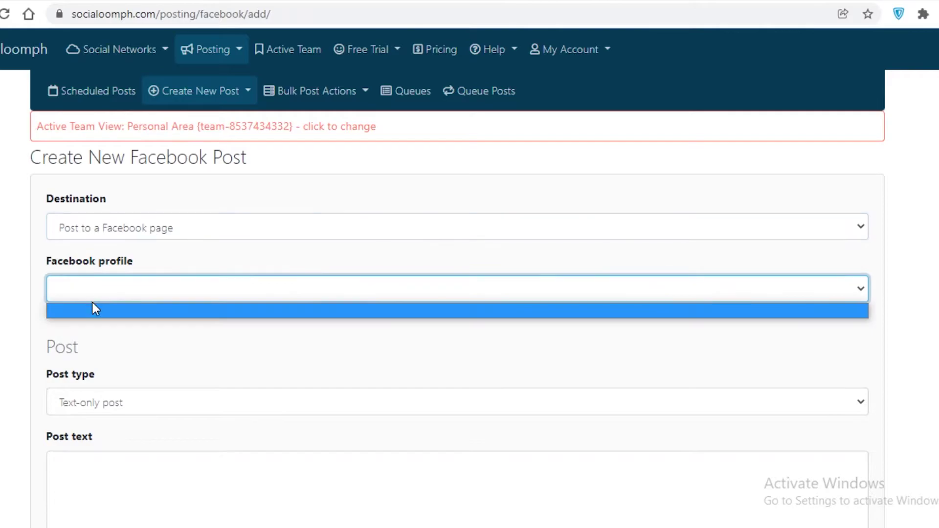
{"action": "scroll", "coordinate": [469, 293], "scroll_direction": "down", "scroll_amount": 8}
{"action": "scroll", "coordinate": [62, 294], "scroll_direction": "up", "scroll_amount": 5}
{"action": "left_click", "coordinate": [64, 299]}
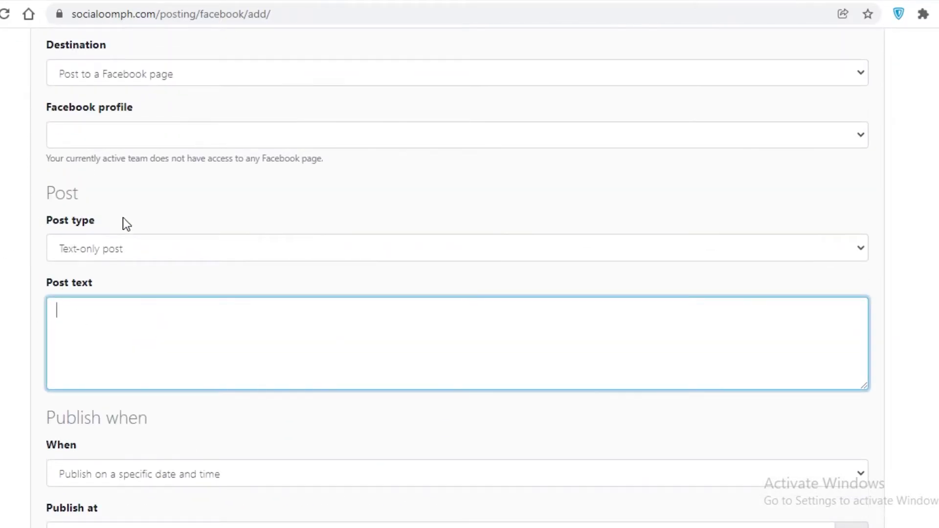
{"action": "left_click", "coordinate": [99, 252]}
{"action": "left_click", "coordinate": [107, 327]}
{"action": "left_click", "coordinate": [126, 251]}
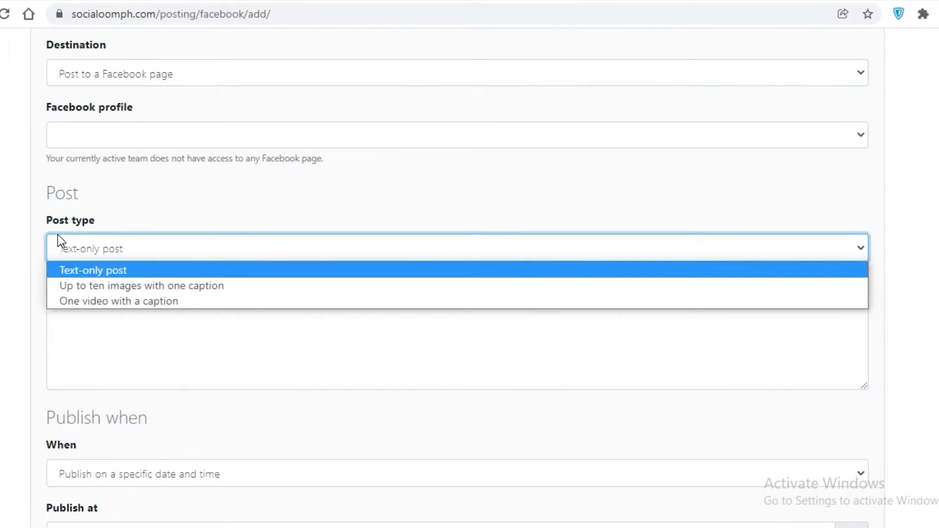
{"action": "left_click", "coordinate": [80, 339]}
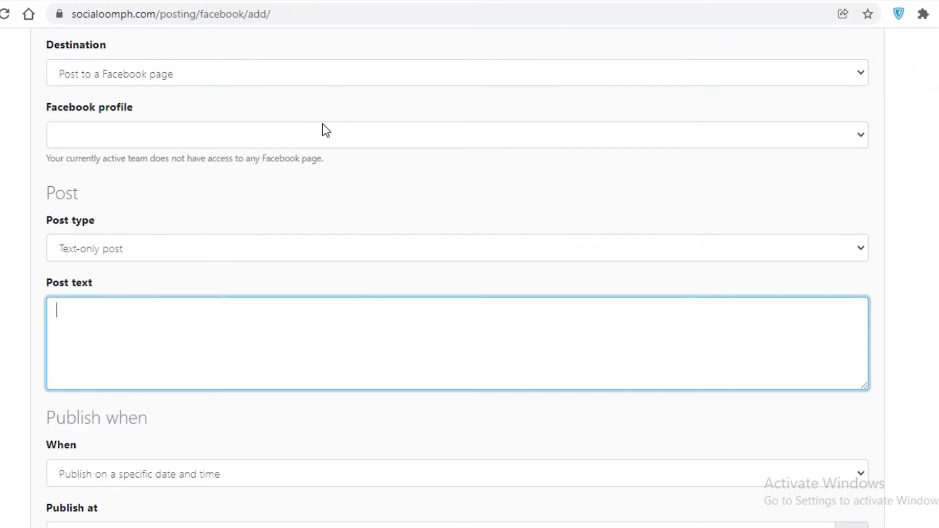
Enter 'Hey Welcome' as the post text.
{"action": "scroll", "coordinate": [529, 171], "scroll_direction": "down", "scroll_amount": 3}
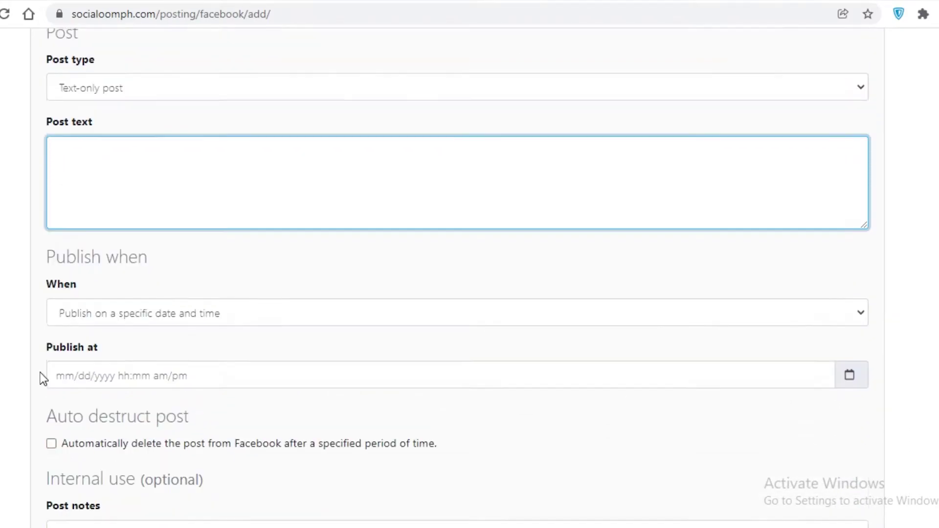
{"action": "scroll", "coordinate": [256, 370], "scroll_direction": "up", "scroll_amount": 6}
{"action": "scroll", "coordinate": [626, 324], "scroll_direction": "down", "scroll_amount": 8}
{"action": "scroll", "coordinate": [126, 341], "scroll_direction": "up", "scroll_amount": 7}
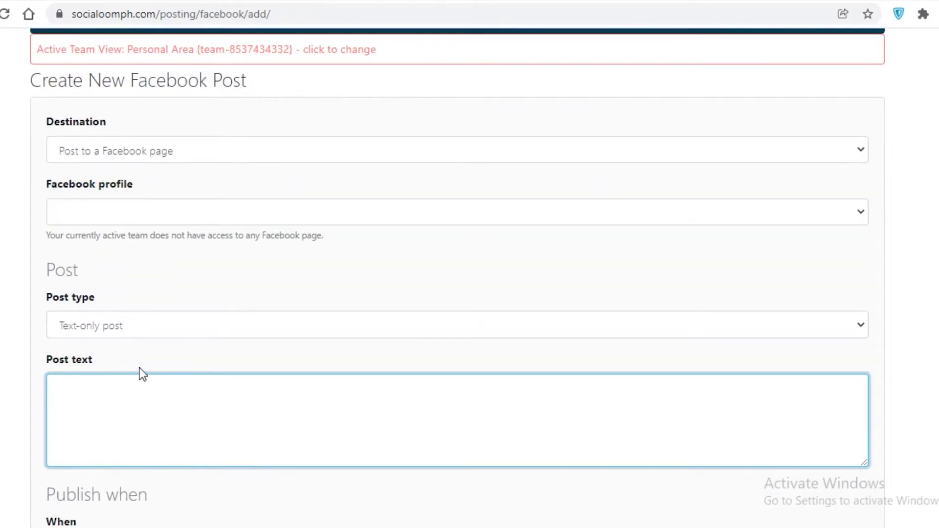
{"action": "scroll", "coordinate": [145, 368], "scroll_direction": "down", "scroll_amount": 2}
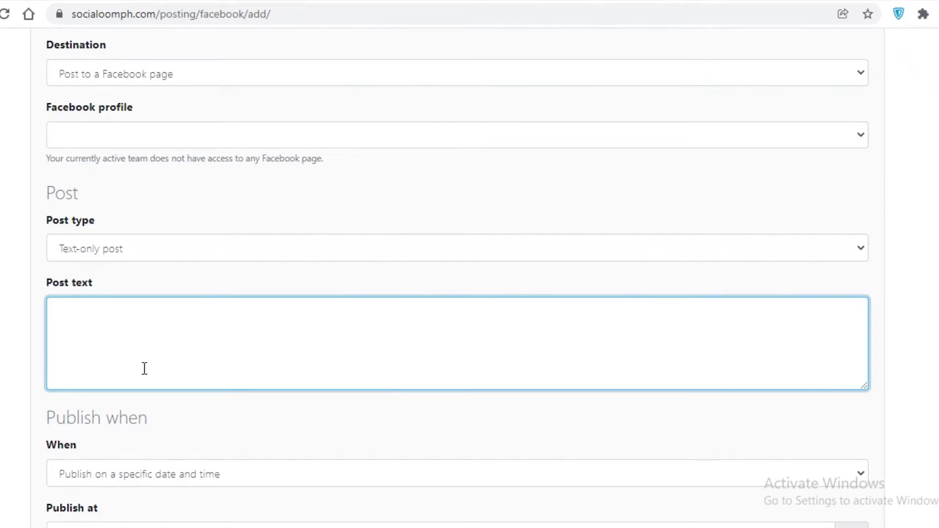
{"action": "type", "text": "Hey Welcome"}
{"action": "scroll", "coordinate": [22, 345], "scroll_direction": "down", "scroll_amount": 1}
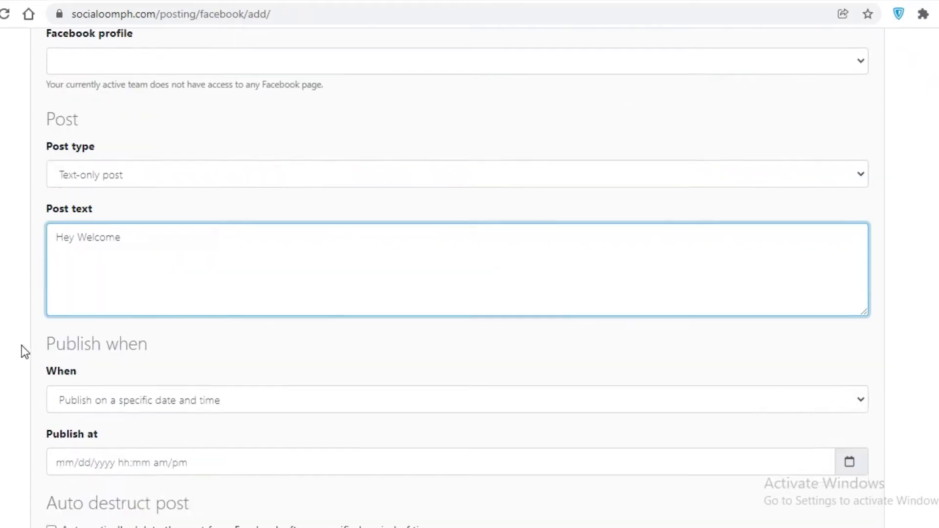
{"action": "scroll", "coordinate": [22, 345], "scroll_direction": "down", "scroll_amount": 5}
Keep the specific-date timing and pick January 25, 2022 in the Publish at calendar.
{"action": "left_click", "coordinate": [69, 86]}
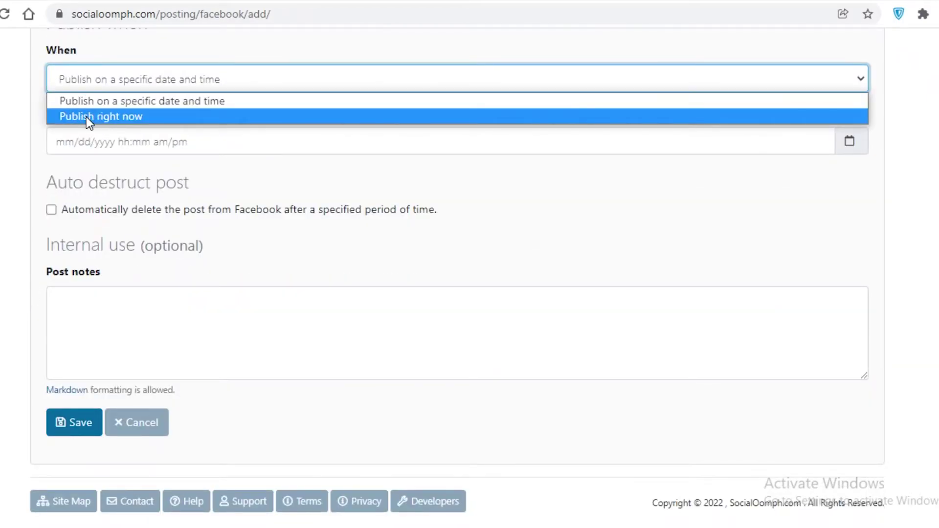
{"action": "left_click", "coordinate": [99, 101]}
{"action": "left_click", "coordinate": [138, 147]}
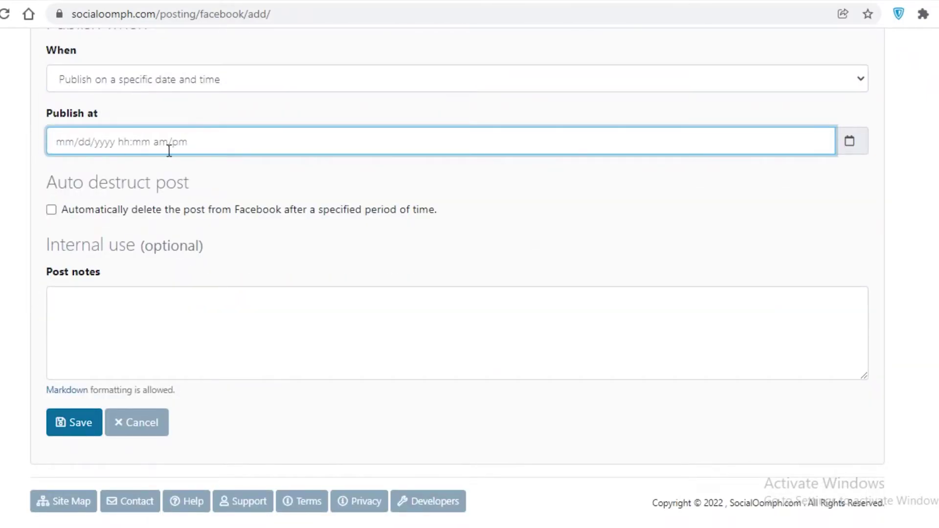
{"action": "left_click", "coordinate": [849, 141]}
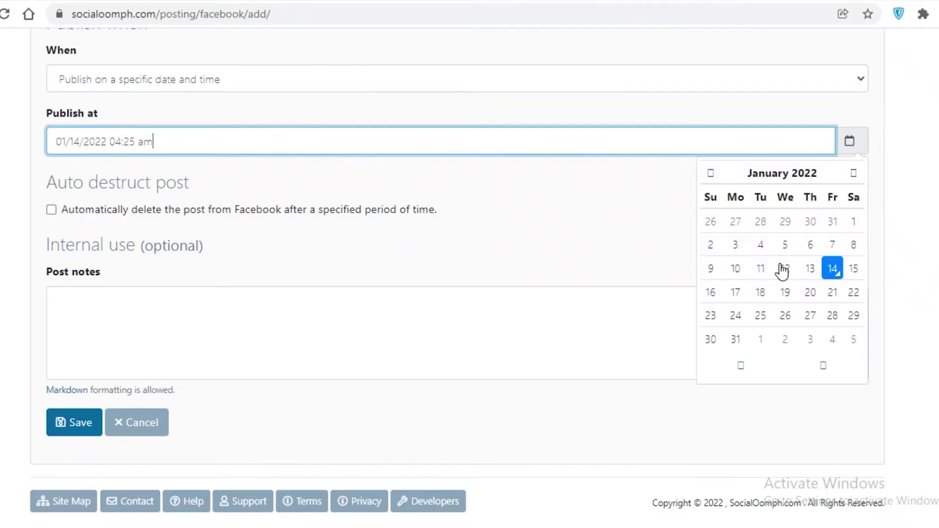
{"action": "left_click", "coordinate": [760, 316]}
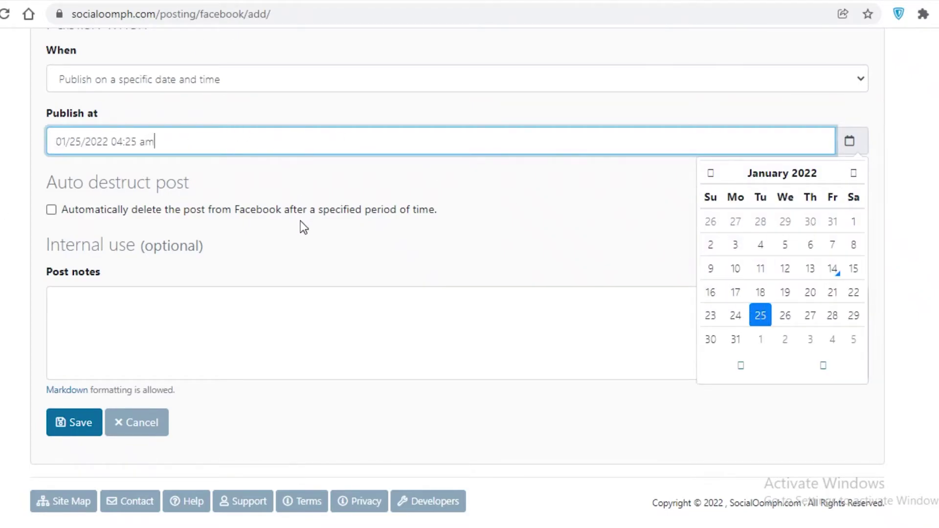
Change the post's When setting to Publish right now.
{"action": "left_click", "coordinate": [102, 83]}
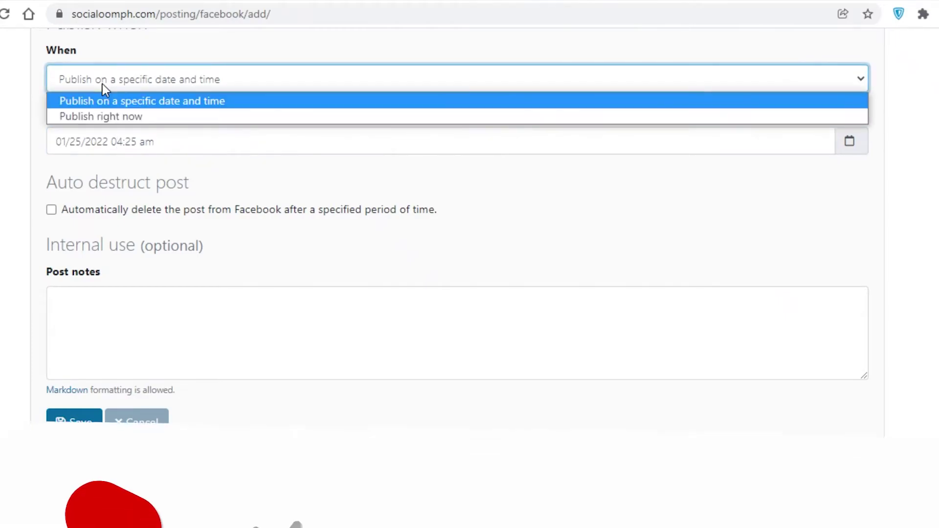
{"action": "left_click", "coordinate": [99, 120]}
{"action": "left_click", "coordinate": [103, 143]}
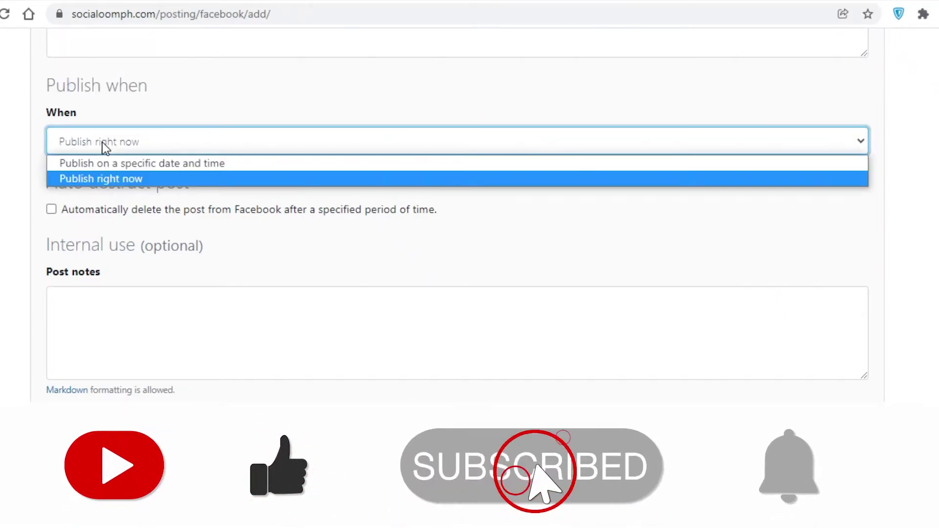
{"action": "left_click", "coordinate": [103, 146]}
{"action": "left_click", "coordinate": [137, 230]}
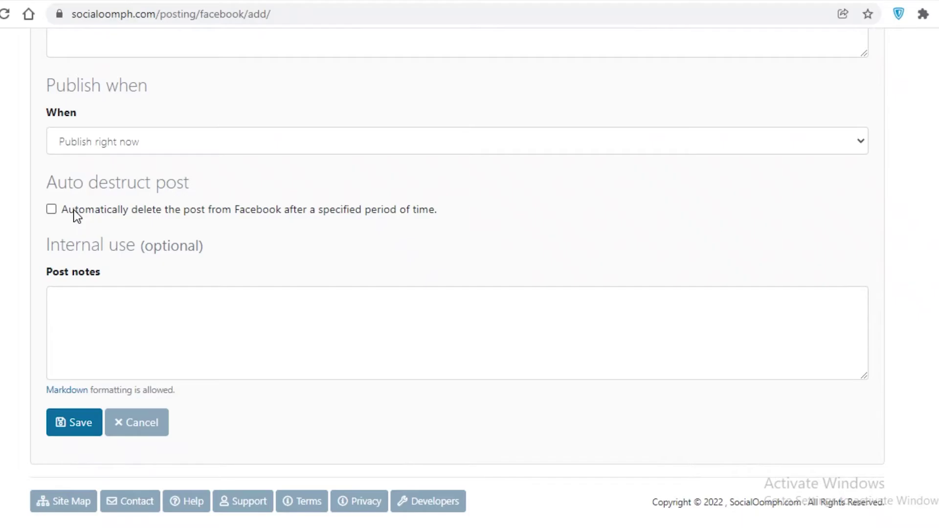
Turn on auto destruct with unit week(s) and integer 2.
{"action": "left_click", "coordinate": [73, 212]}
{"action": "scroll", "coordinate": [300, 484], "scroll_direction": "down", "scroll_amount": 1}
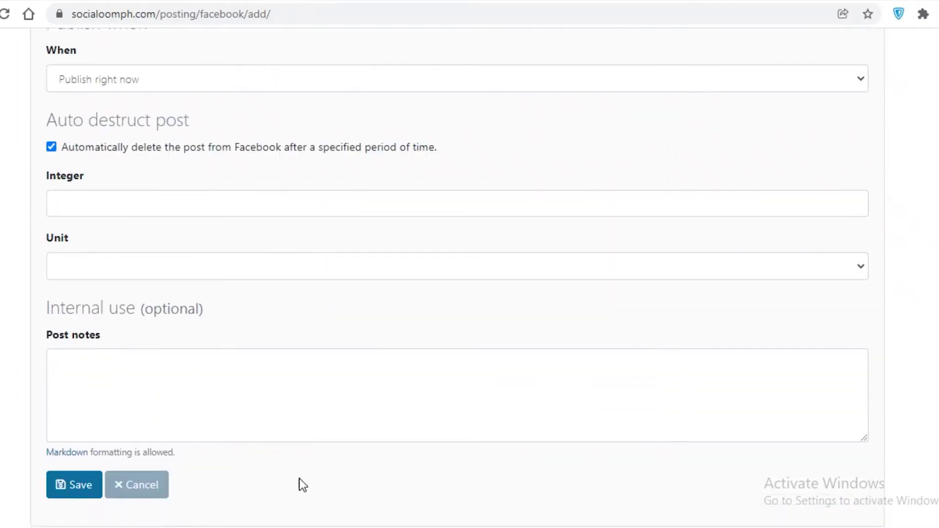
{"action": "scroll", "coordinate": [83, 303], "scroll_direction": "up", "scroll_amount": 2}
{"action": "left_click", "coordinate": [85, 303]}
{"action": "scroll", "coordinate": [559, 343], "scroll_direction": "down", "scroll_amount": 3}
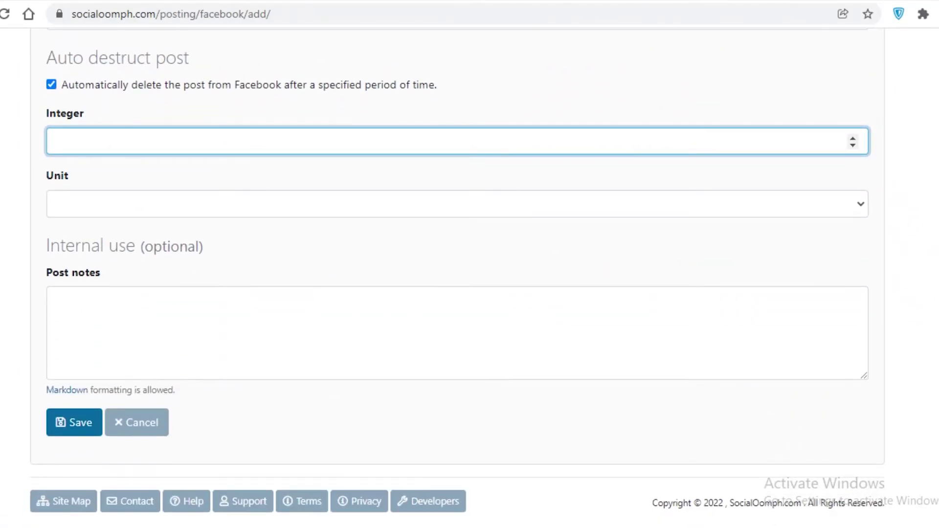
{"action": "left_click", "coordinate": [153, 203]}
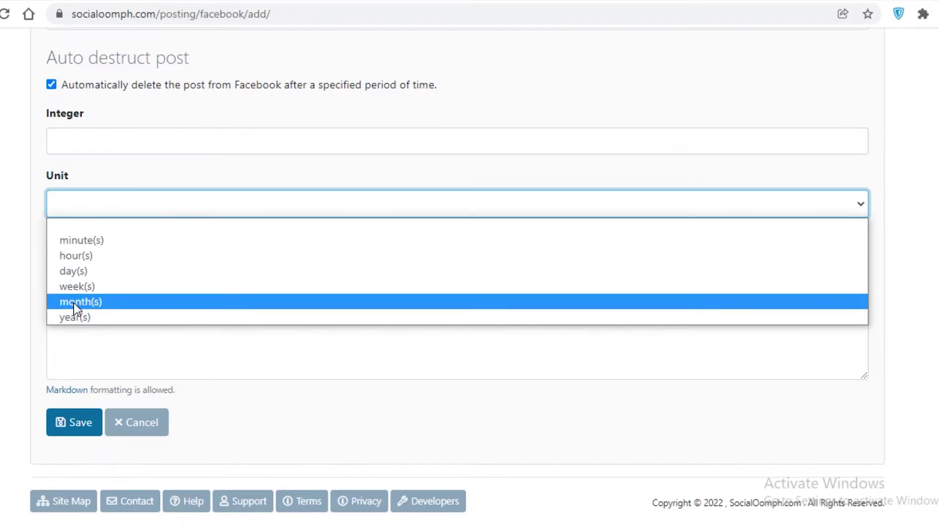
{"action": "left_click", "coordinate": [78, 287]}
{"action": "left_click", "coordinate": [121, 149]}
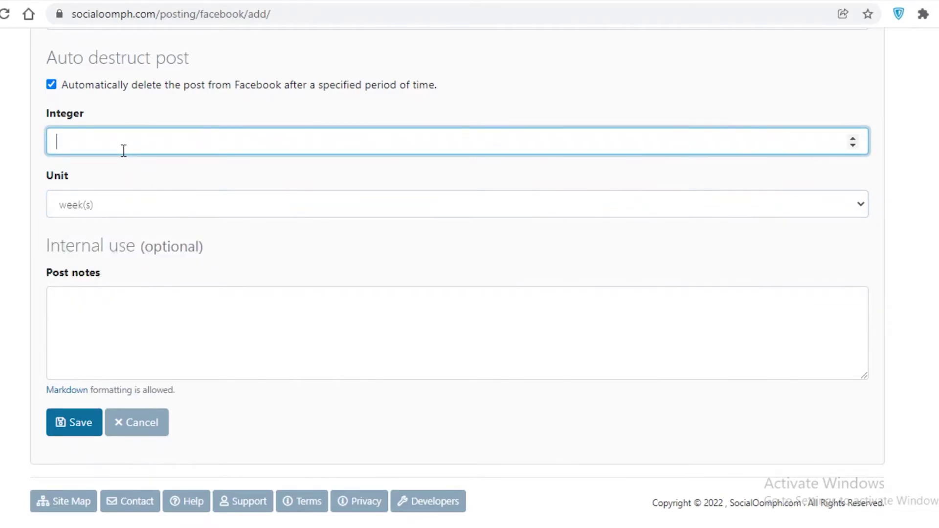
{"action": "type", "text": "2"}
Scroll back to the top and return to the SocialOomph home page via the logo.
{"action": "scroll", "coordinate": [6, 266], "scroll_direction": "up", "scroll_amount": 6}
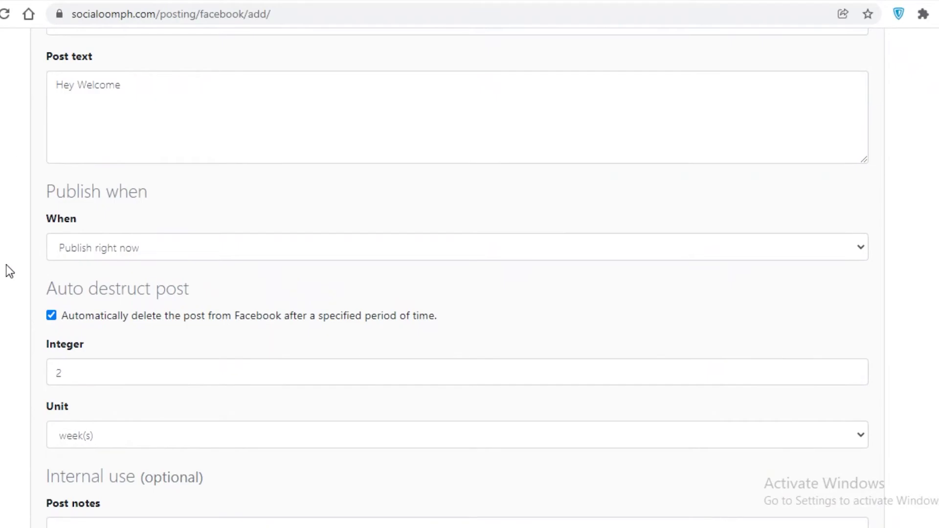
{"action": "scroll", "coordinate": [15, 269], "scroll_direction": "down", "scroll_amount": 6}
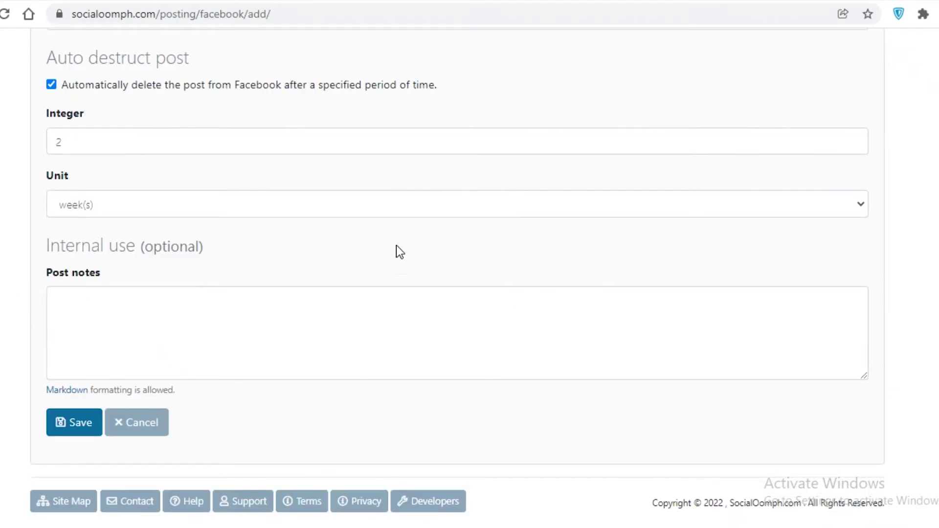
{"action": "scroll", "coordinate": [397, 252], "scroll_direction": "up", "scroll_amount": 3}
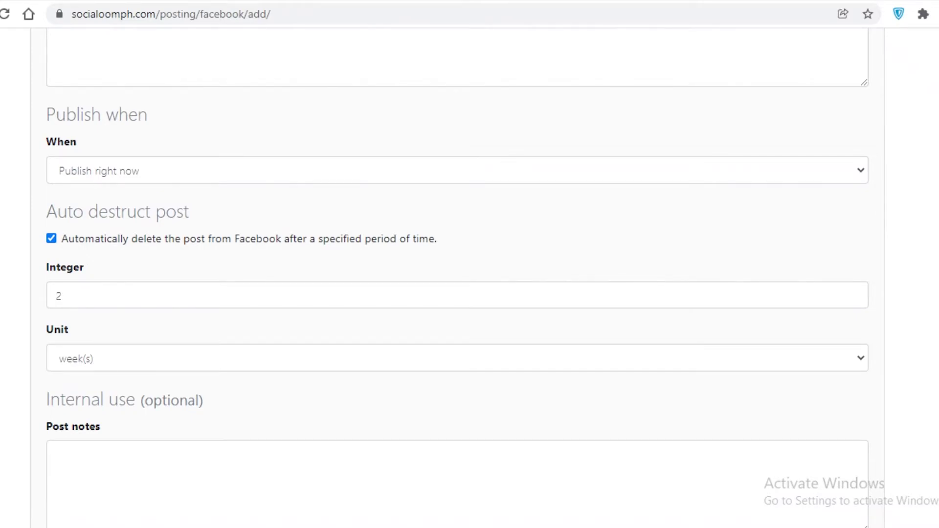
{"action": "scroll", "coordinate": [129, 216], "scroll_direction": "up", "scroll_amount": 10}
{"action": "left_click", "coordinate": [339, 61]}
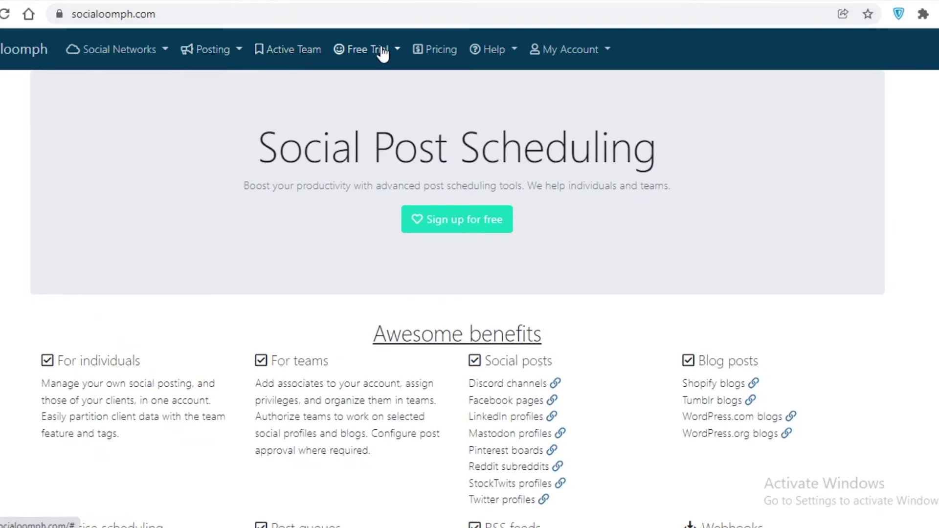
Open Pricing and scroll through the Business, Professional, Advanced and Personal suite cards.
{"action": "left_click", "coordinate": [435, 49]}
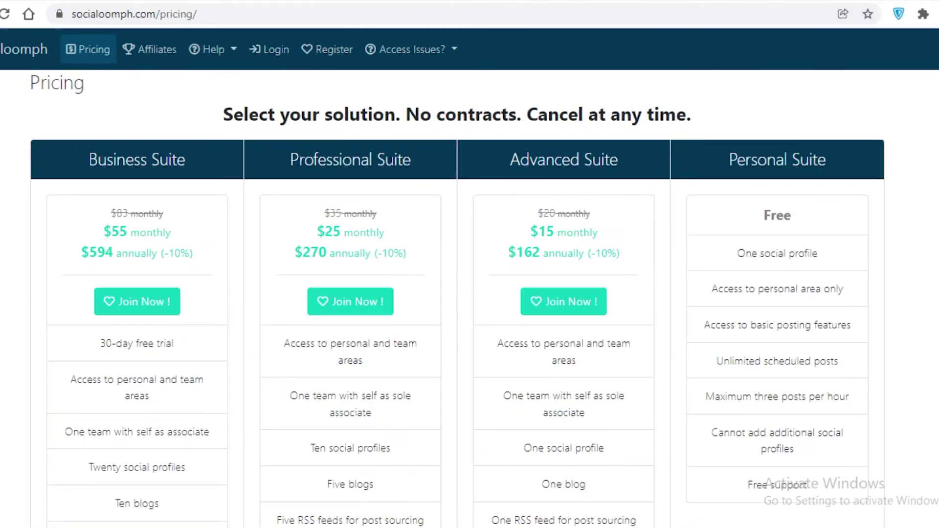
{"action": "scroll", "coordinate": [482, 222], "scroll_direction": "down", "scroll_amount": 2}
{"action": "scroll", "coordinate": [463, 225], "scroll_direction": "up", "scroll_amount": 2}
{"action": "scroll", "coordinate": [809, 177], "scroll_direction": "down", "scroll_amount": 2}
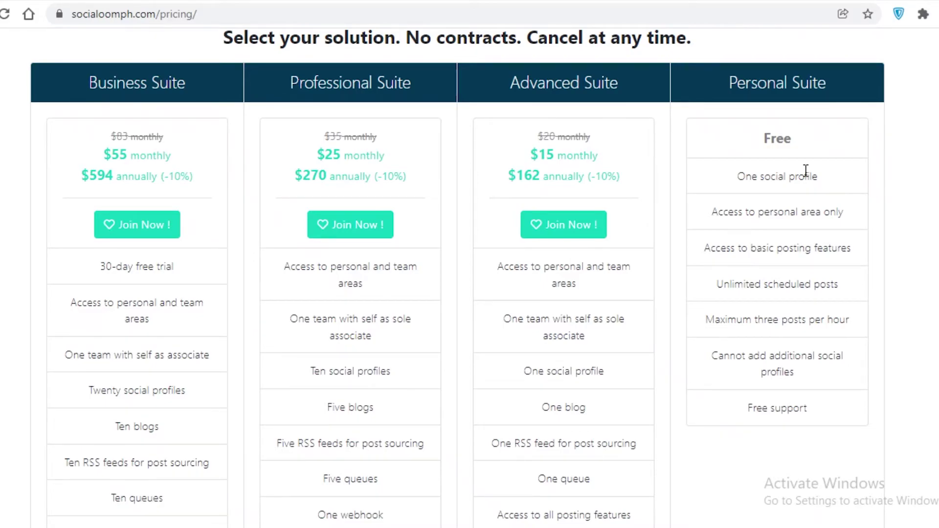
{"action": "scroll", "coordinate": [805, 181], "scroll_direction": "down", "scroll_amount": 2}
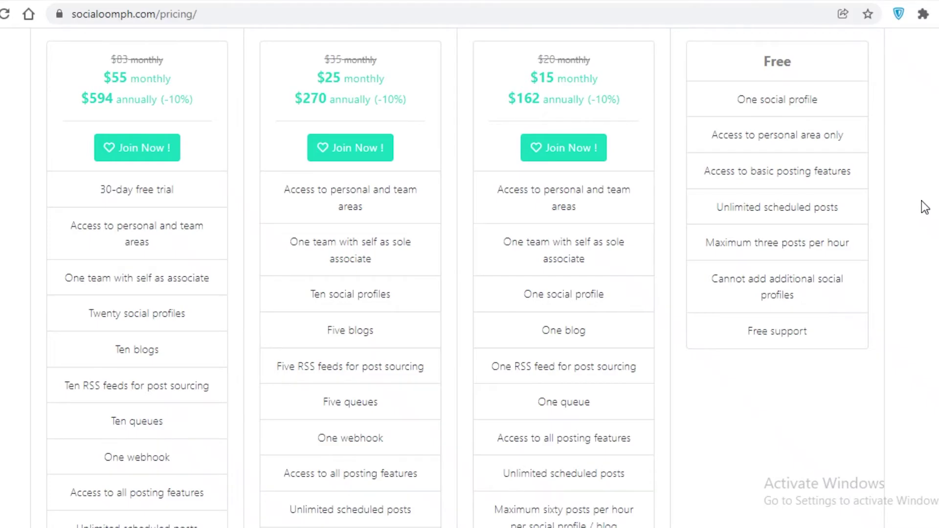
{"action": "scroll", "coordinate": [921, 200], "scroll_direction": "up", "scroll_amount": 3}
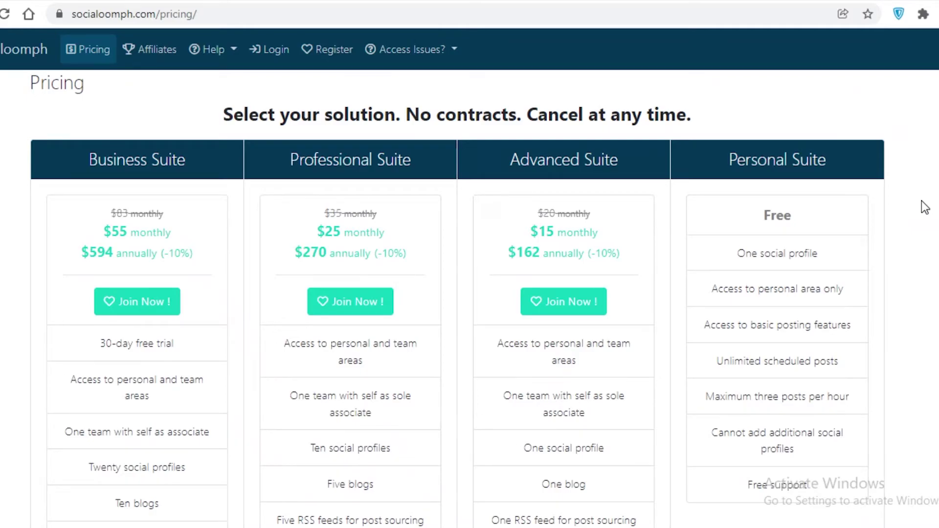
Compare each suite's prices and feature limits on the pricing page, then return home via the logo.
{"action": "scroll", "coordinate": [767, 199], "scroll_direction": "down", "scroll_amount": 5}
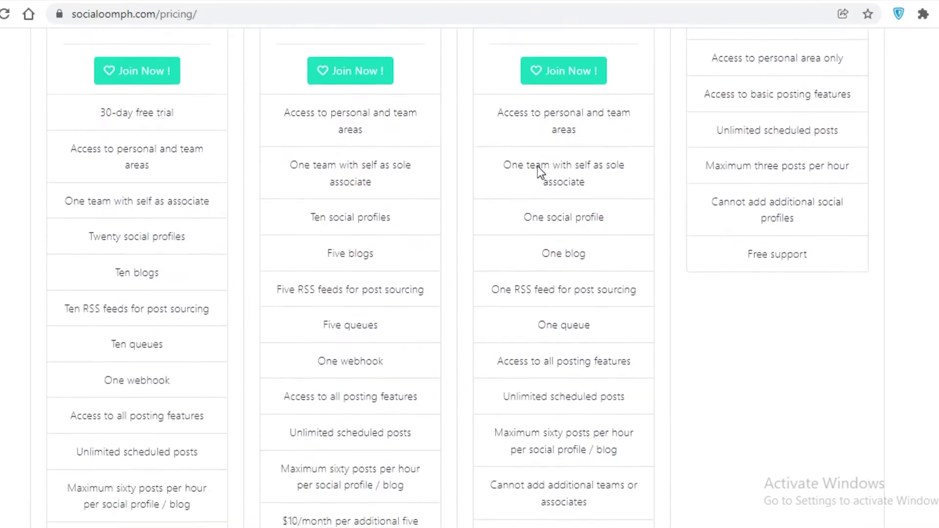
{"action": "scroll", "coordinate": [536, 165], "scroll_direction": "up", "scroll_amount": 3}
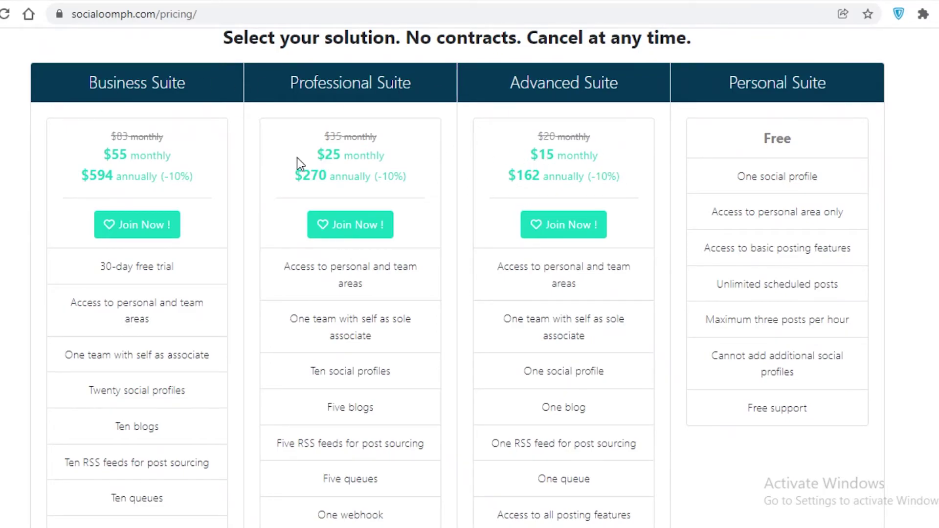
{"action": "scroll", "coordinate": [406, 163], "scroll_direction": "down", "scroll_amount": 2}
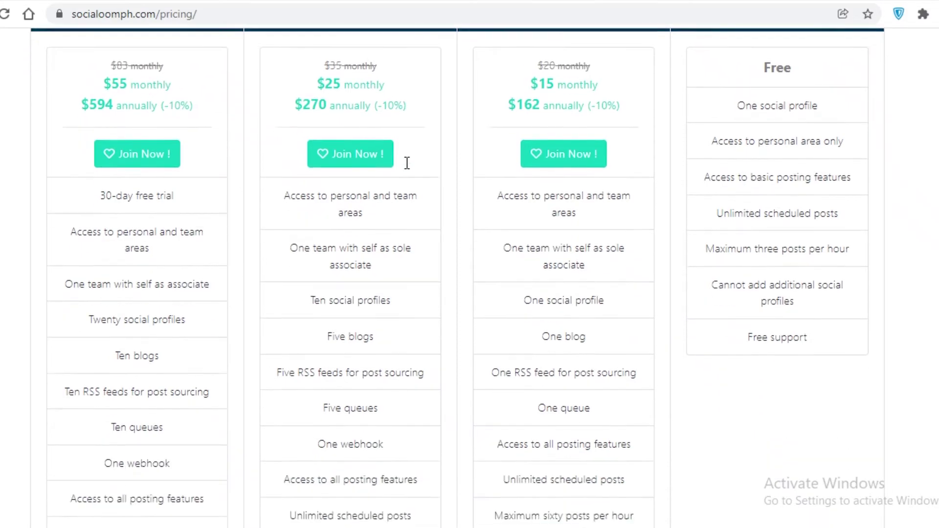
{"action": "scroll", "coordinate": [456, 278], "scroll_direction": "up", "scroll_amount": 3}
{"action": "scroll", "coordinate": [456, 277], "scroll_direction": "down", "scroll_amount": 5}
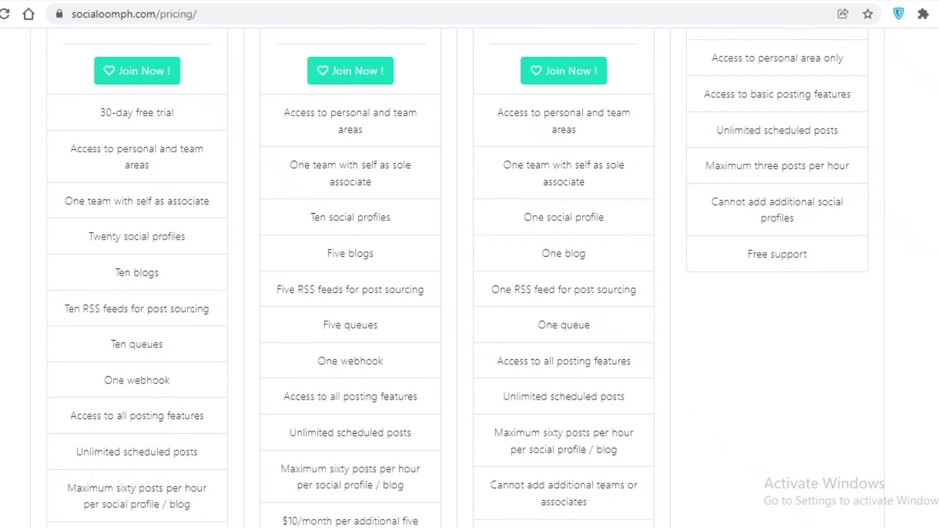
{"action": "scroll", "coordinate": [922, 328], "scroll_direction": "down", "scroll_amount": 3}
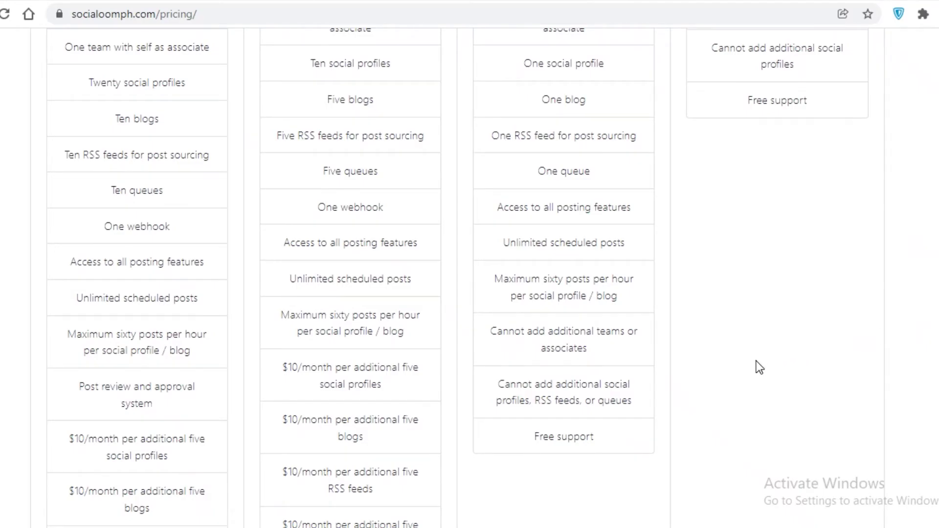
{"action": "scroll", "coordinate": [721, 362], "scroll_direction": "down", "scroll_amount": 2}
{"action": "scroll", "coordinate": [723, 365], "scroll_direction": "up", "scroll_amount": 8}
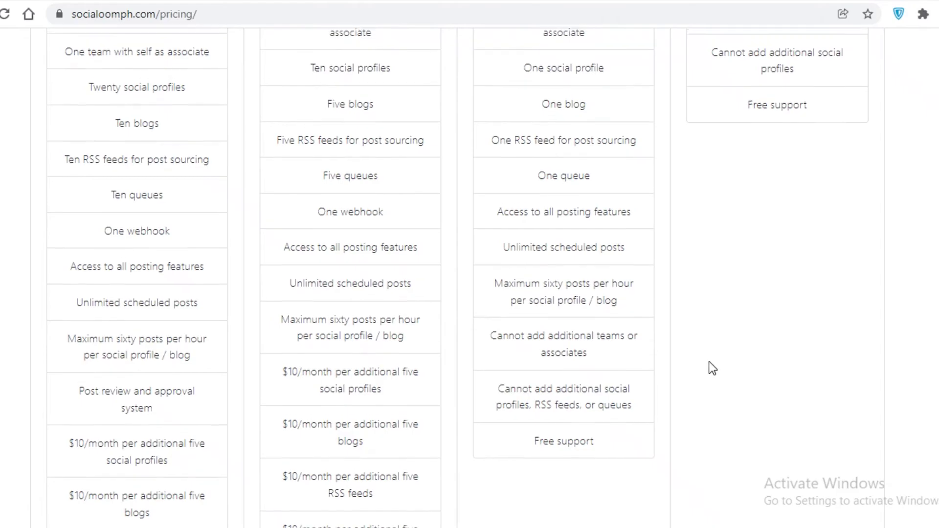
{"action": "scroll", "coordinate": [655, 430], "scroll_direction": "down", "scroll_amount": 6}
{"action": "scroll", "coordinate": [368, 201], "scroll_direction": "up", "scroll_amount": 6}
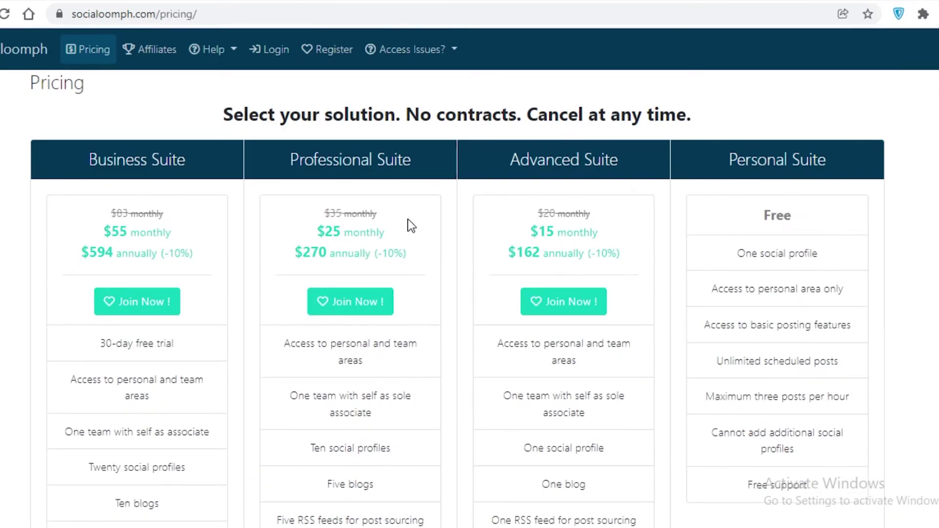
{"action": "scroll", "coordinate": [407, 228], "scroll_direction": "down", "scroll_amount": 5}
{"action": "scroll", "coordinate": [406, 229], "scroll_direction": "up", "scroll_amount": 3}
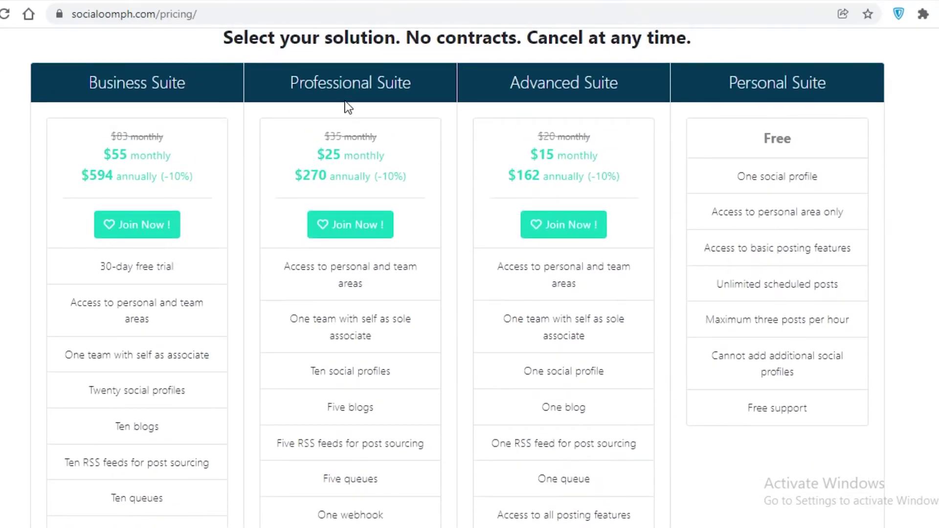
{"action": "scroll", "coordinate": [191, 116], "scroll_direction": "down", "scroll_amount": 7}
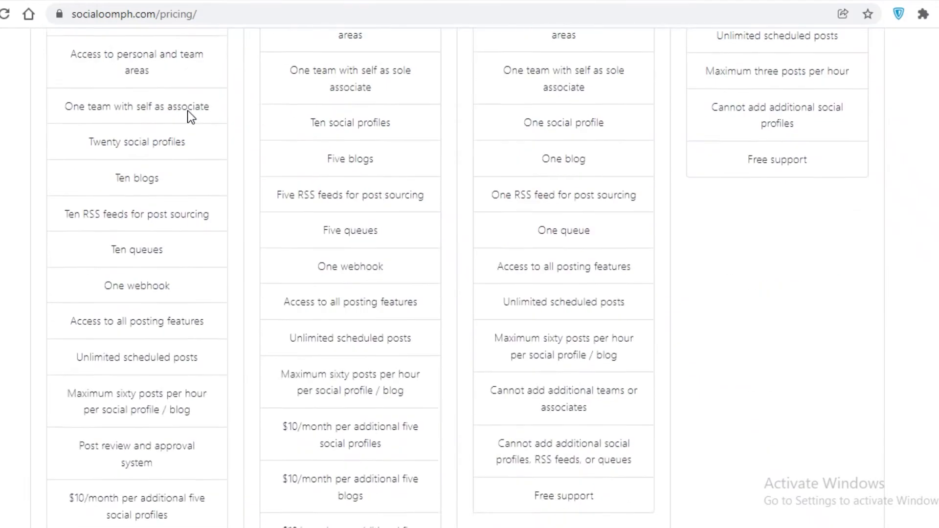
{"action": "scroll", "coordinate": [552, 208], "scroll_direction": "up", "scroll_amount": 2}
{"action": "scroll", "coordinate": [458, 278], "scroll_direction": "up", "scroll_amount": 1}
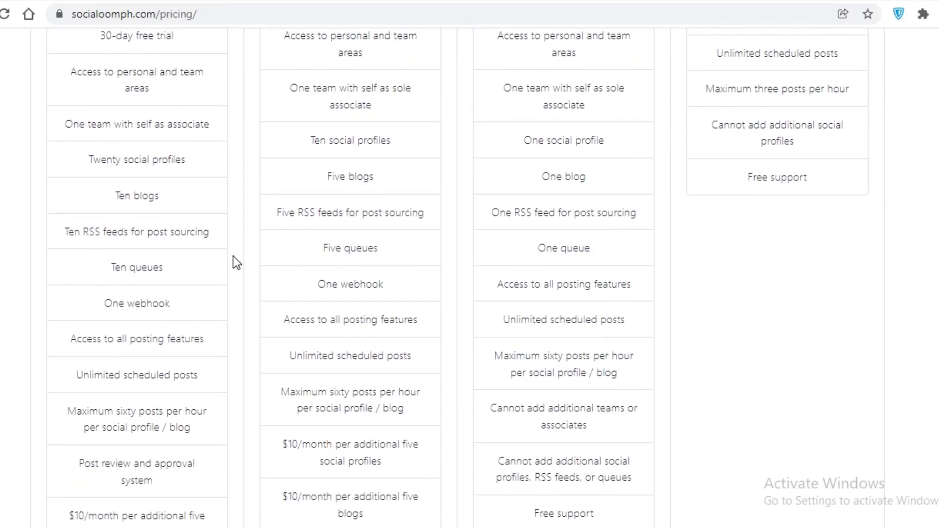
{"action": "scroll", "coordinate": [442, 479], "scroll_direction": "up", "scroll_amount": 6}
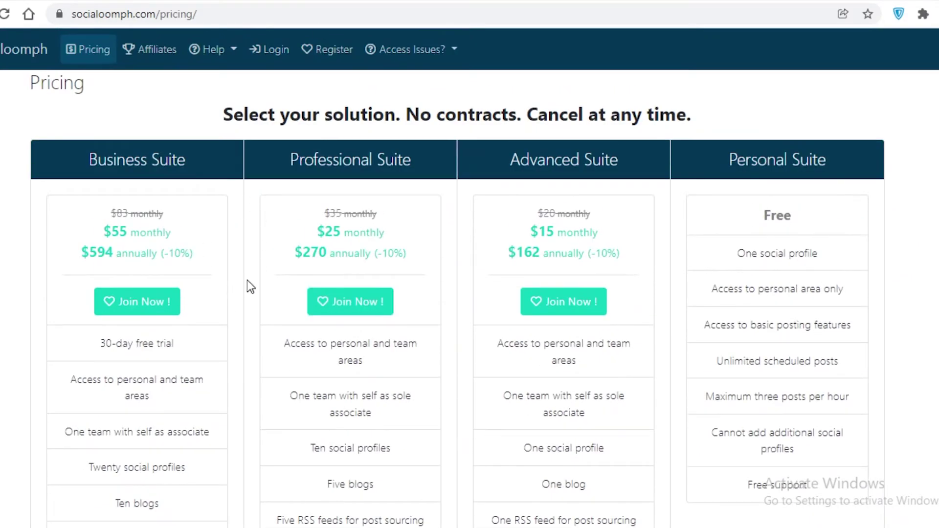
{"action": "scroll", "coordinate": [503, 329], "scroll_direction": "down", "scroll_amount": 5}
{"action": "scroll", "coordinate": [289, 377], "scroll_direction": "up", "scroll_amount": 3}
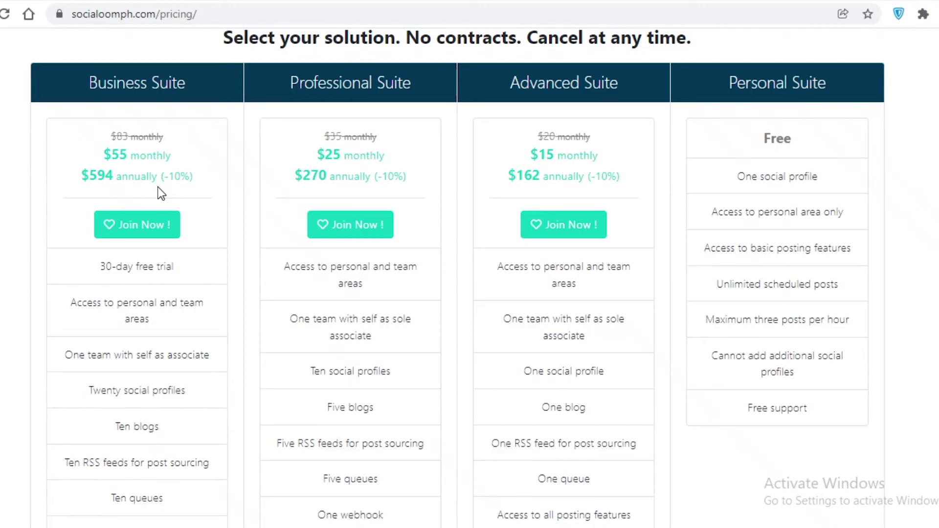
{"action": "scroll", "coordinate": [158, 187], "scroll_direction": "down", "scroll_amount": 3}
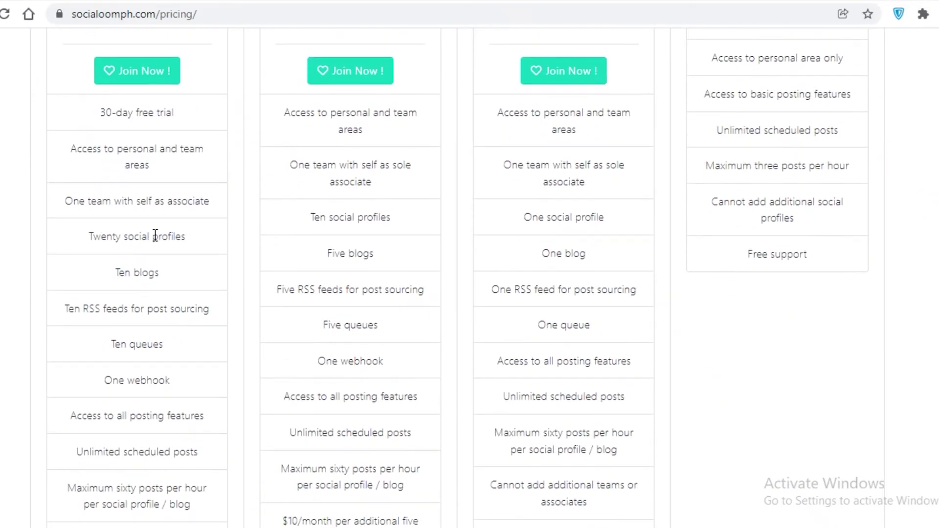
{"action": "scroll", "coordinate": [530, 241], "scroll_direction": "up", "scroll_amount": 4}
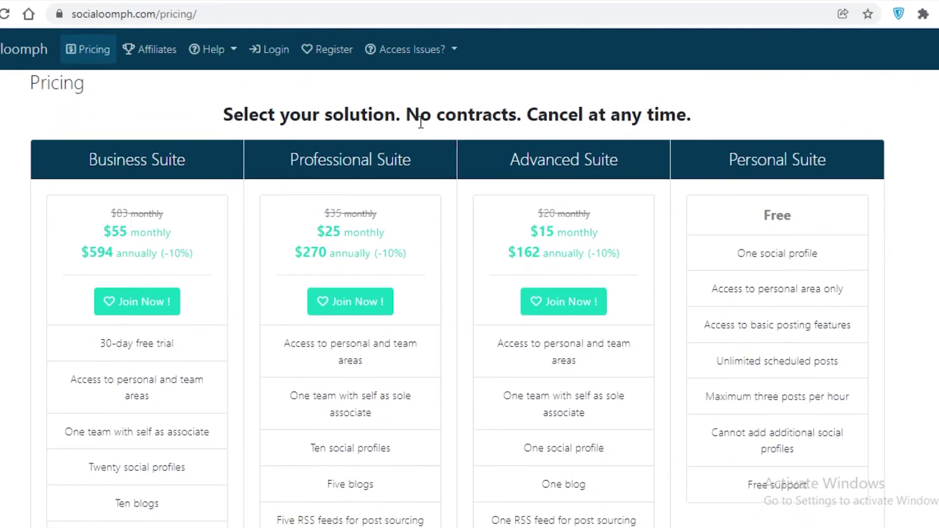
{"action": "scroll", "coordinate": [177, 229], "scroll_direction": "down", "scroll_amount": 9}
{"action": "scroll", "coordinate": [279, 137], "scroll_direction": "up", "scroll_amount": 7}
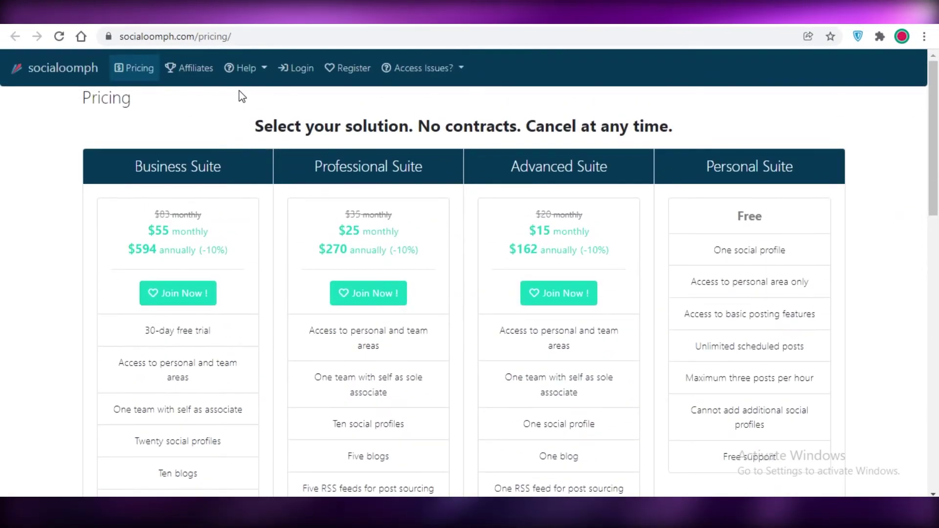
{"action": "left_click", "coordinate": [19, 57]}
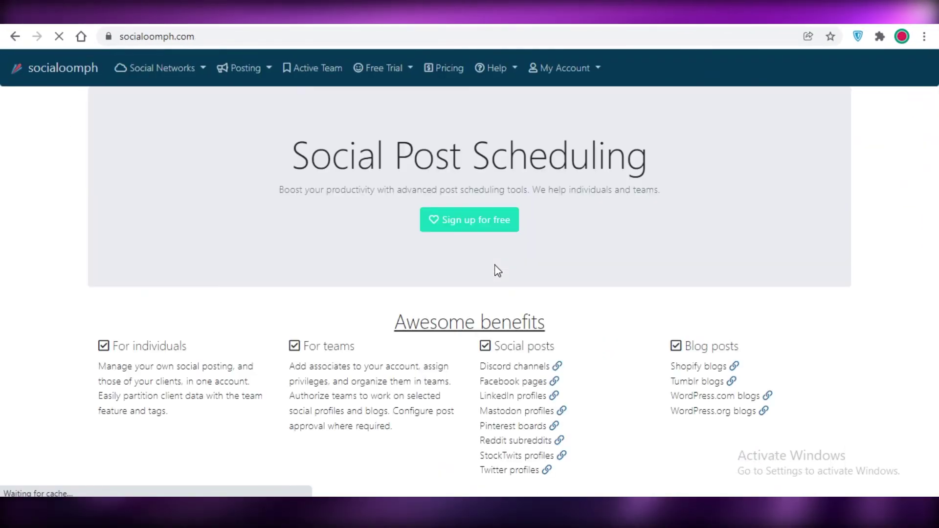